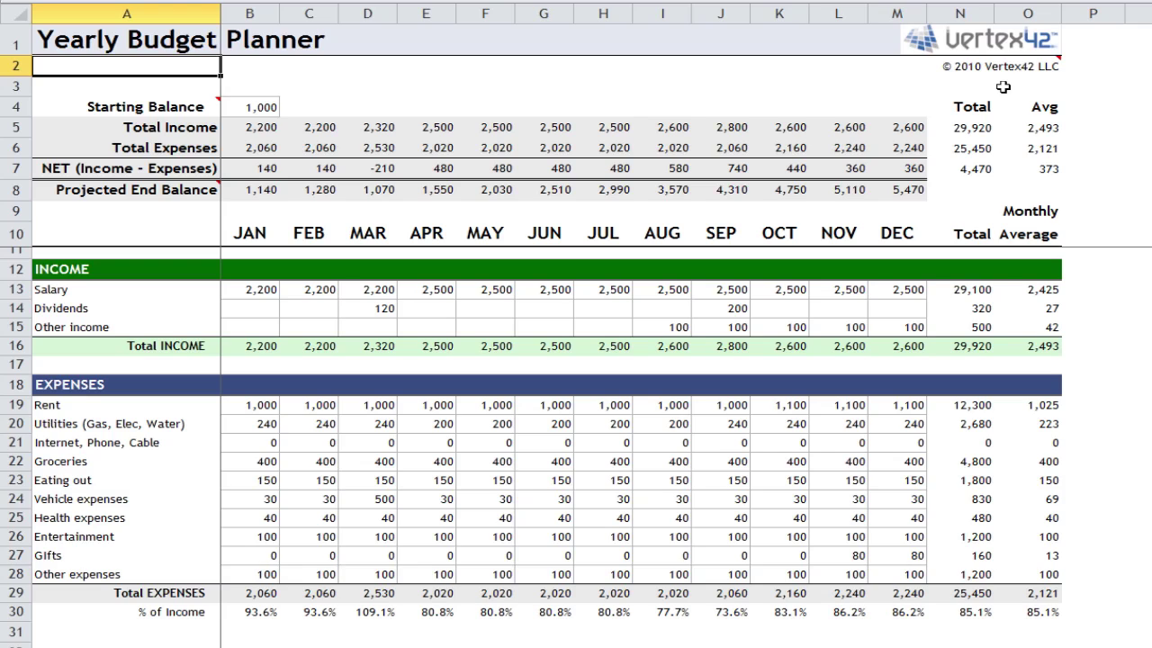
Step: Total the Salary row across January to December by entering =sum(B13:m13) in cell N13
click(190, 236)
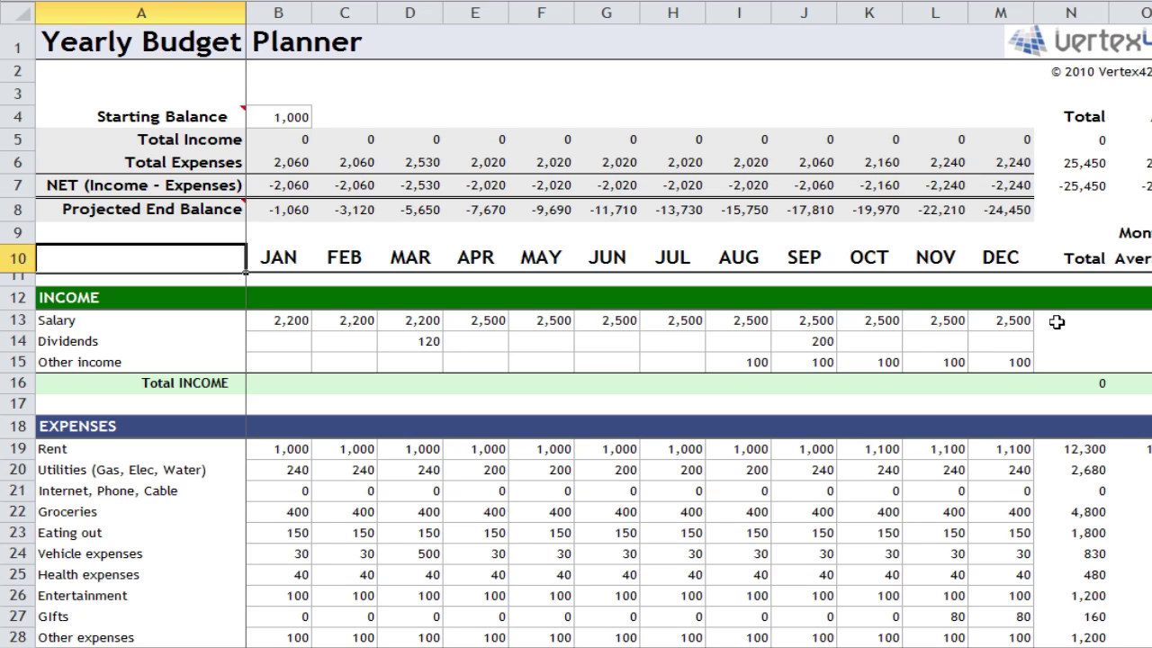
click(1064, 322)
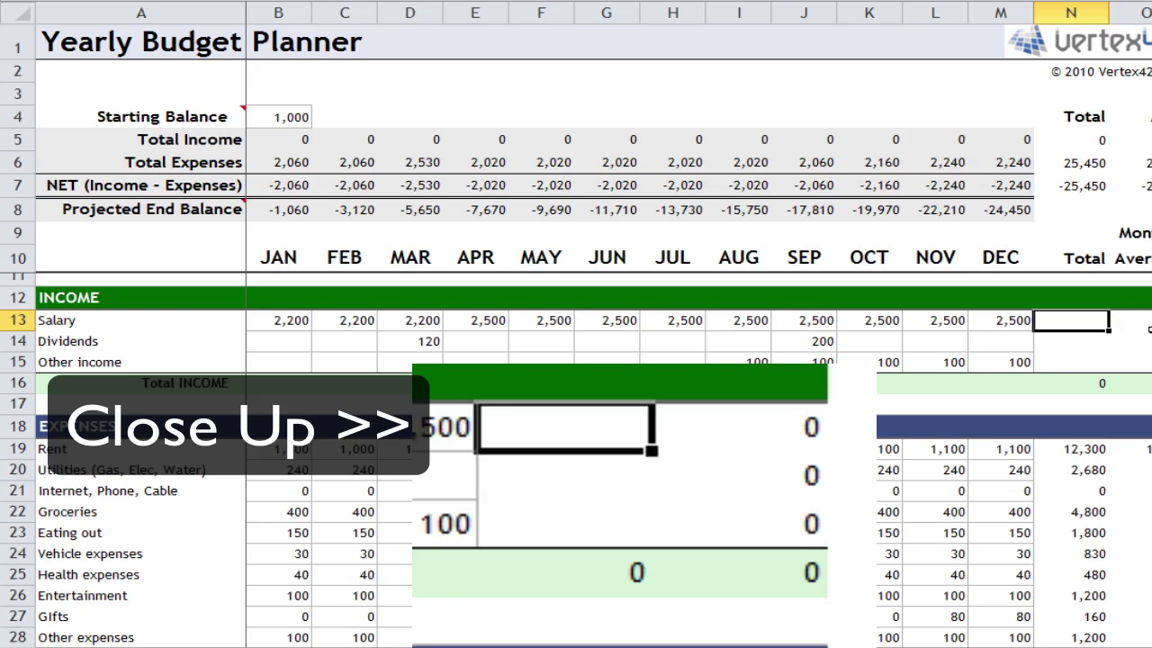
text(=s)
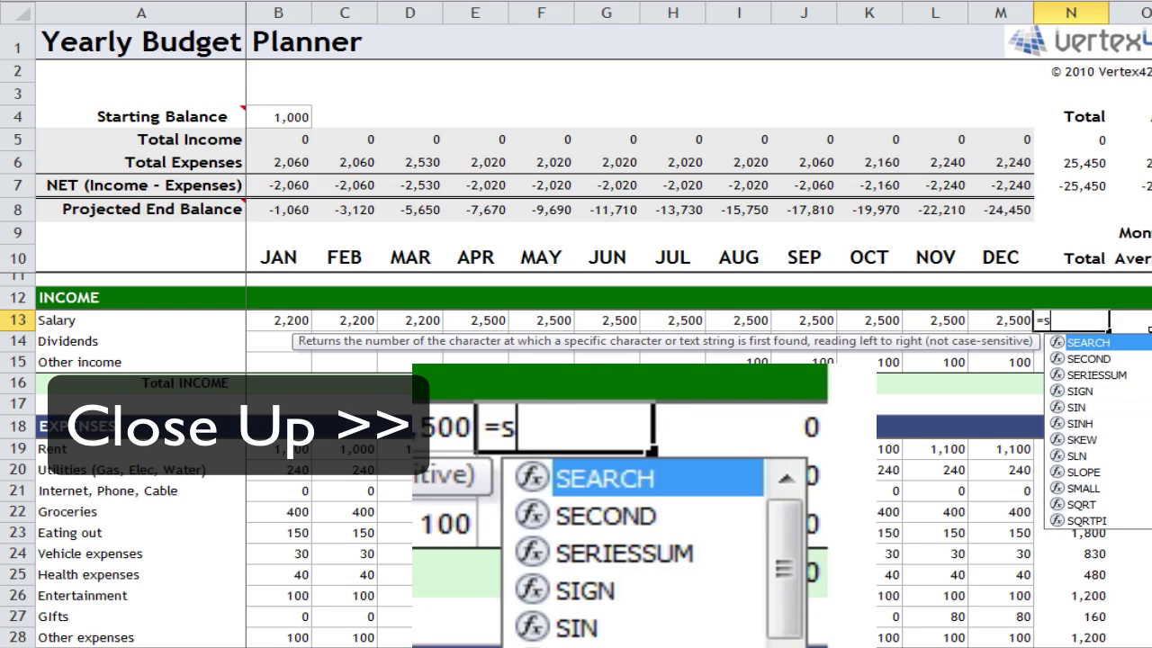
text(um()
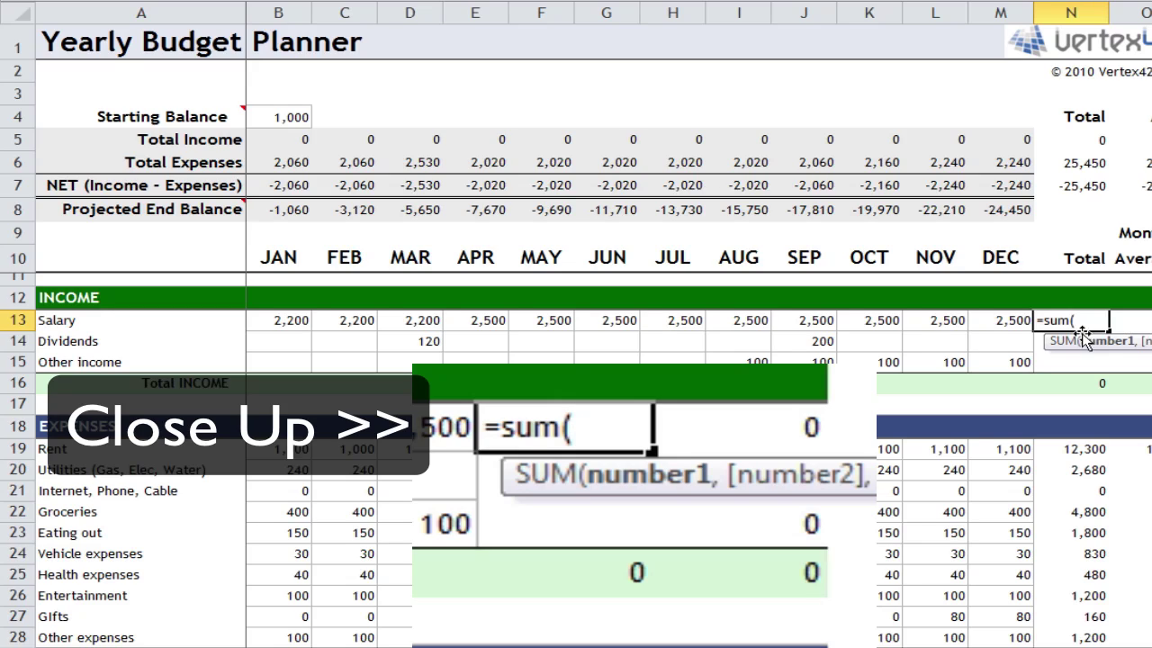
click(281, 322)
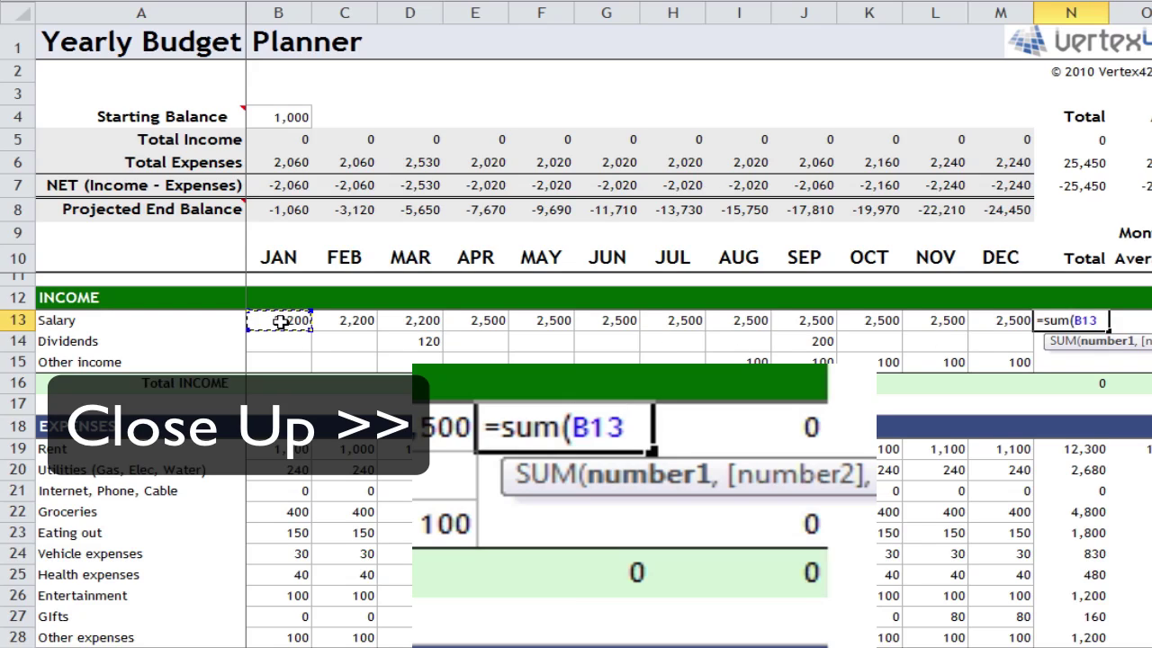
shift+click(281, 323)
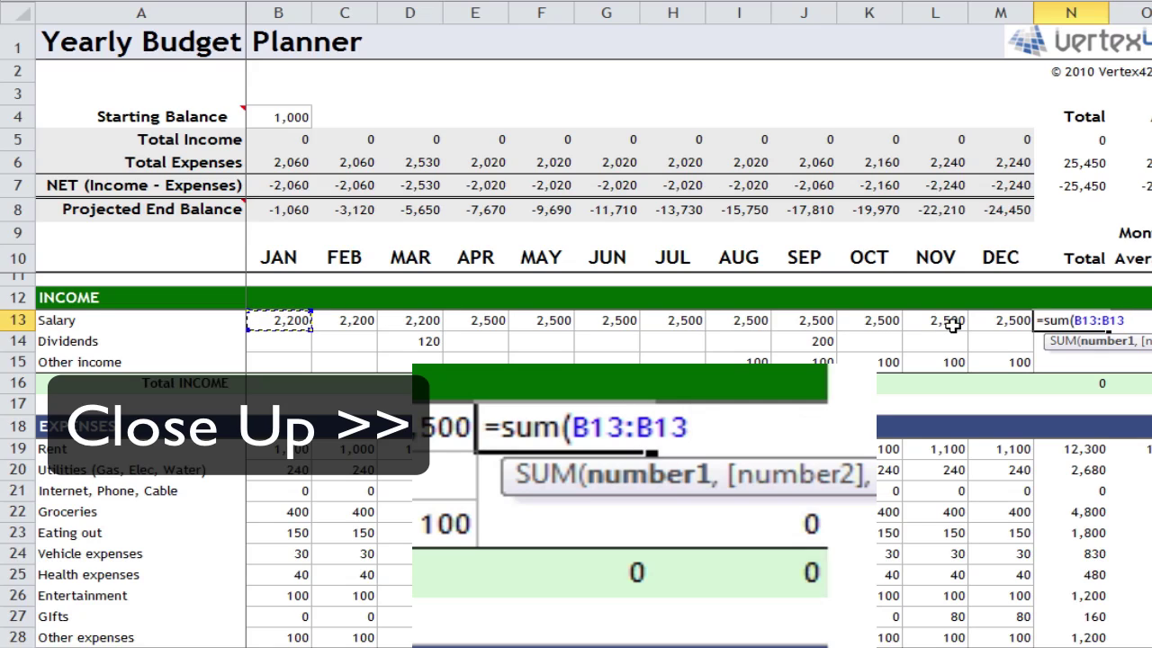
key(BackSpace)
key(BackSpace)
key(BackSpace)
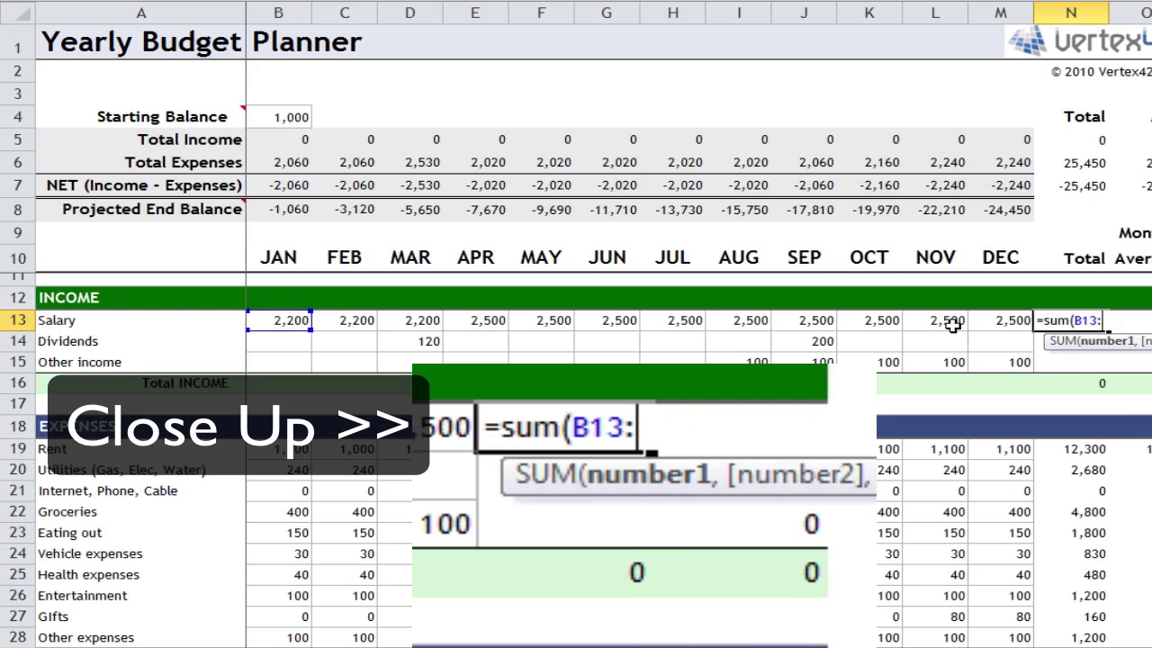
text(m13)
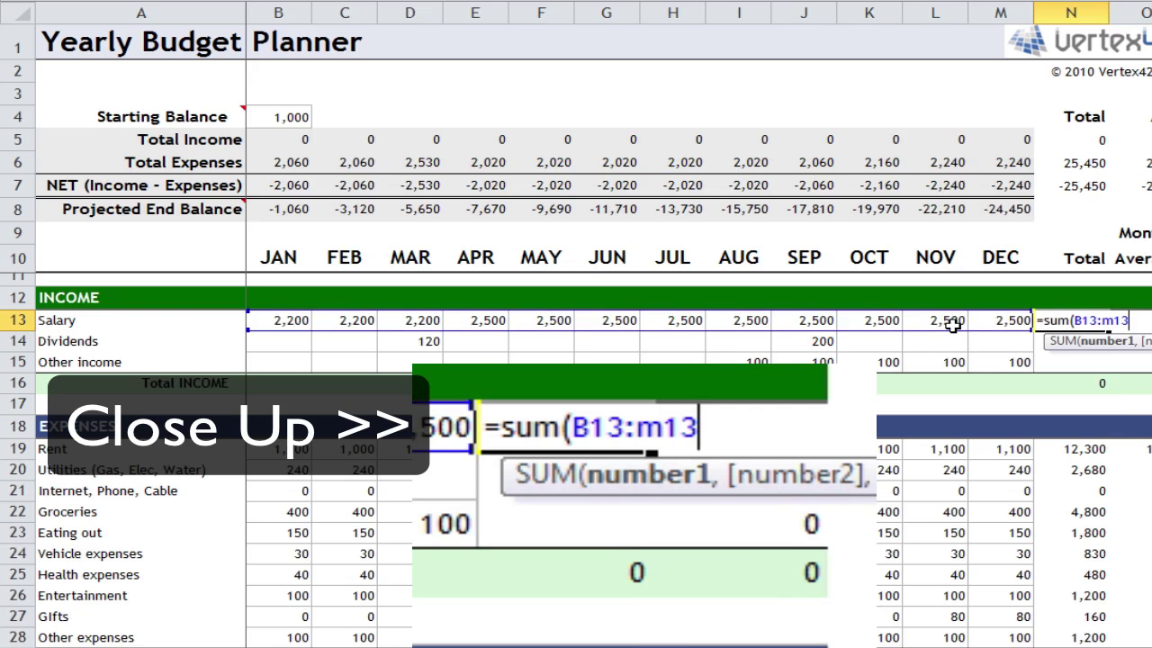
text())
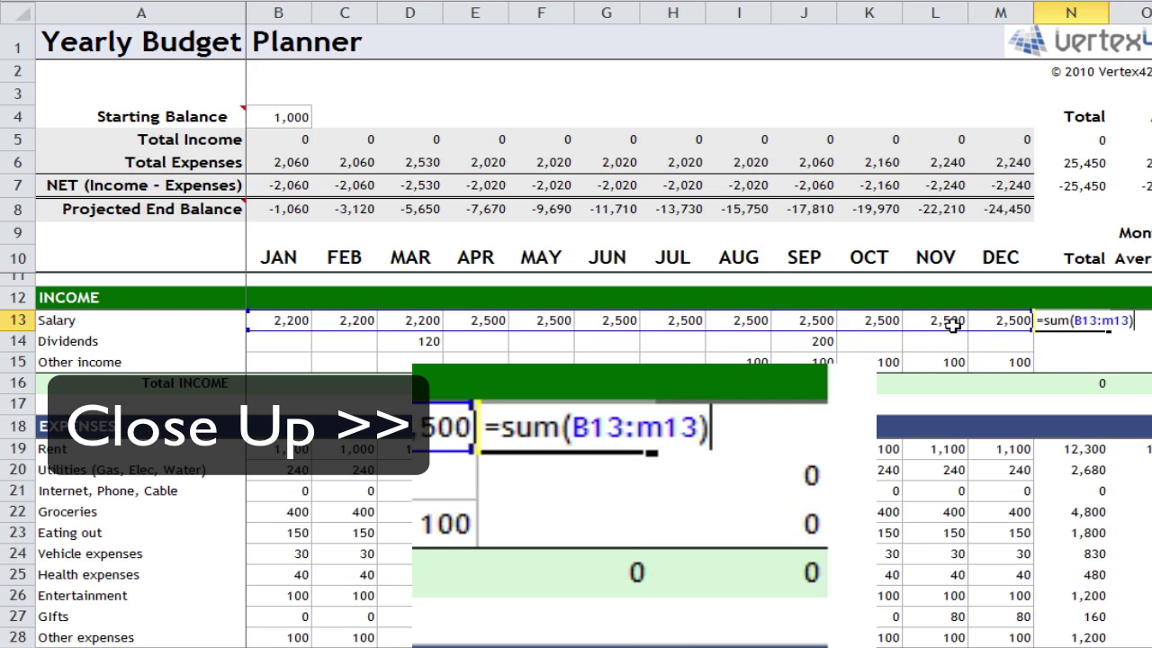
key(Return)
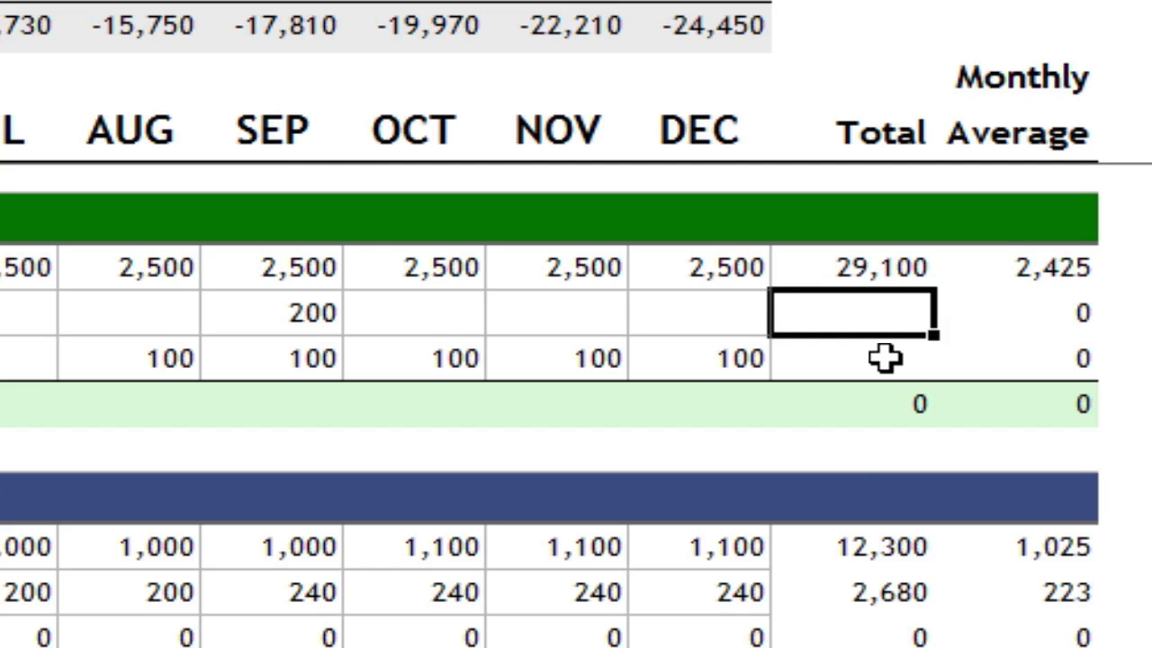
Step: Total the Dividends row across all twelve months by entering =sum(b14:m14) in cell N14
text(=sum()
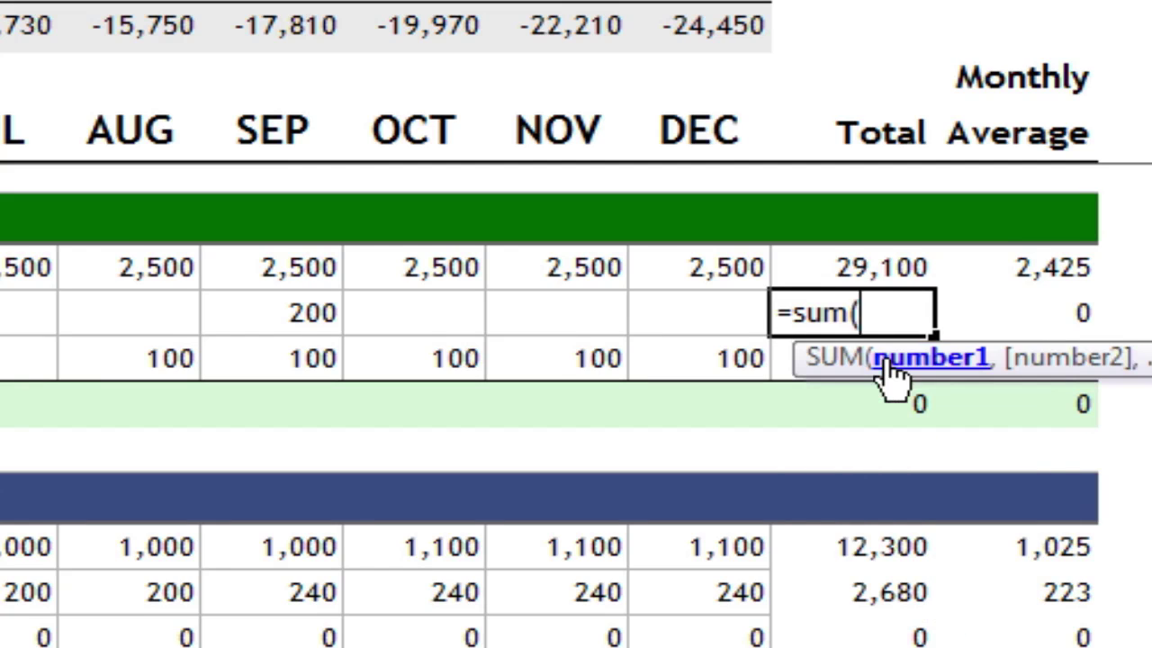
text(b14)
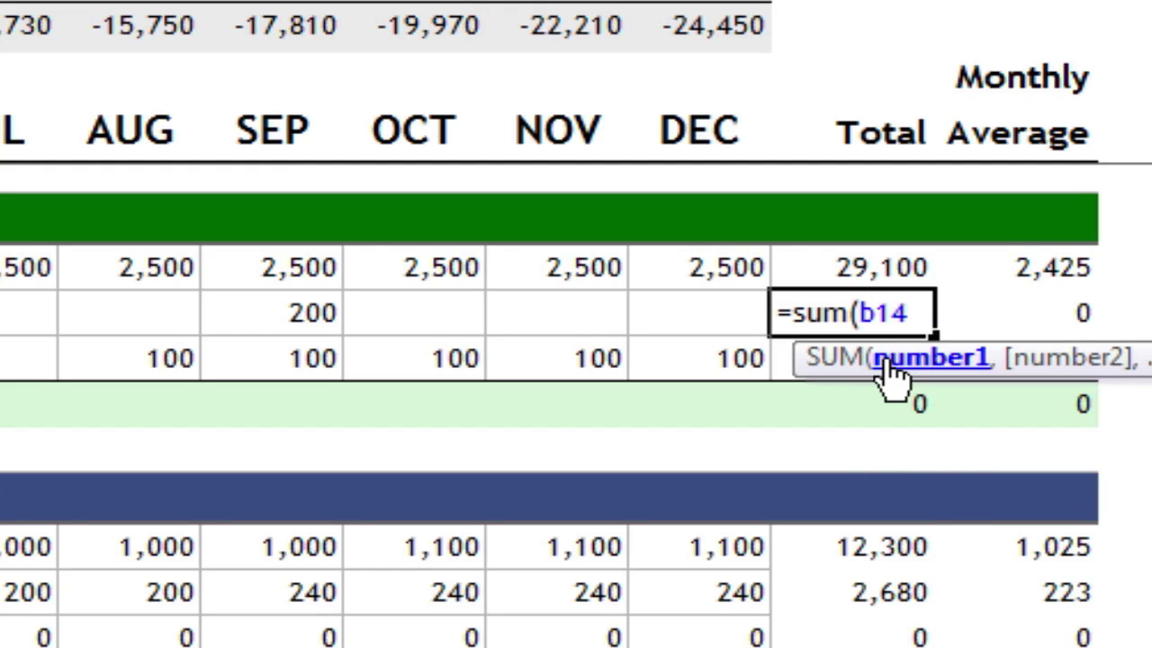
text(:m14)
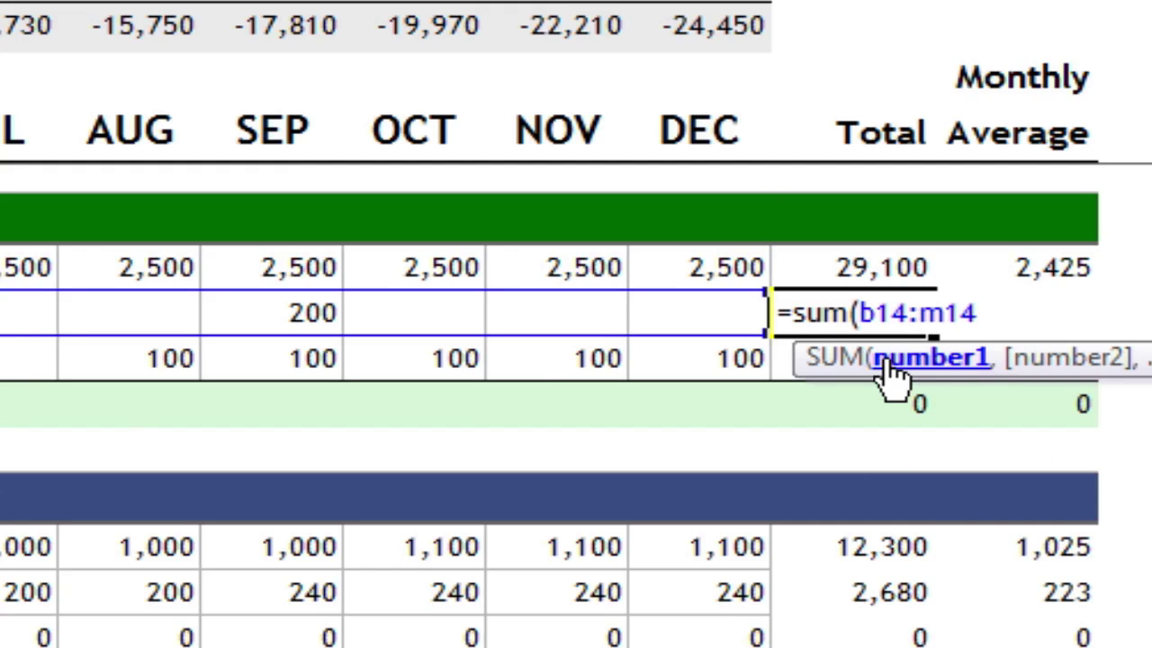
text())
key(Return)
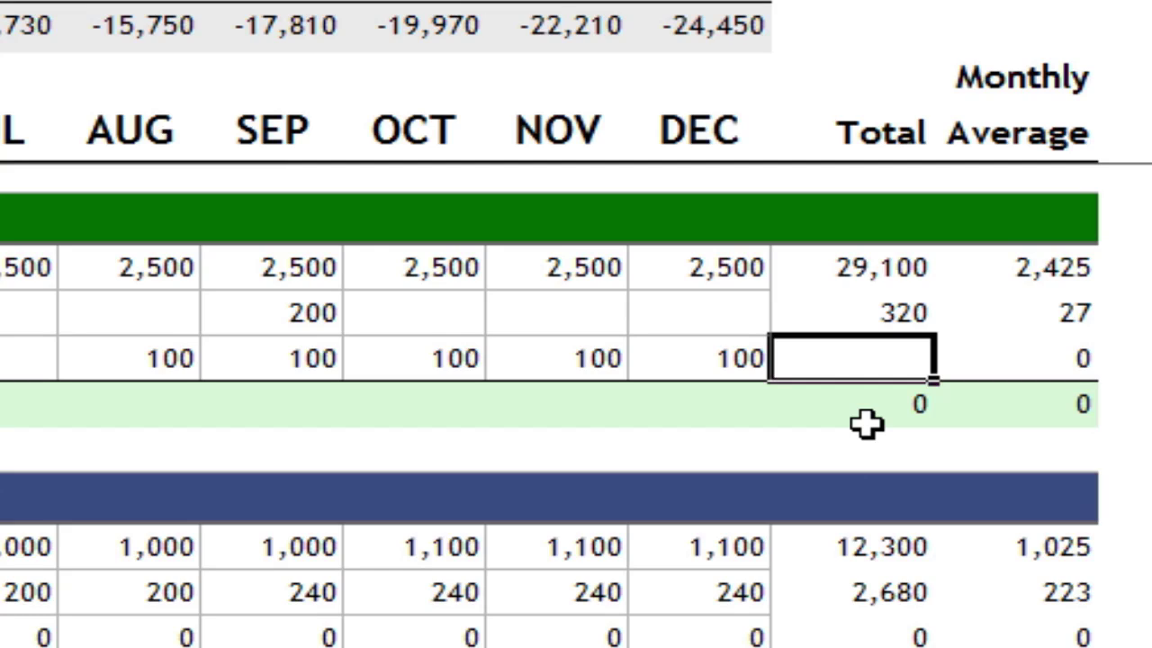
Step: Total the Other income row across all twelve months by entering =sum(b15:m15) in cell N15
text(=sum)
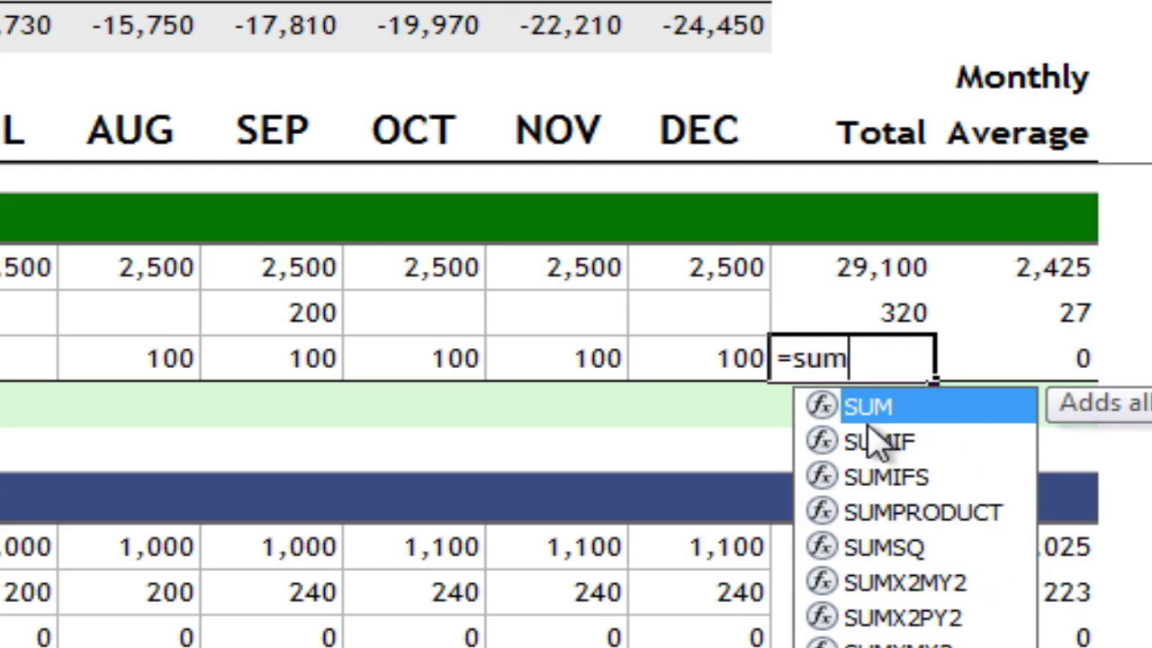
text(()
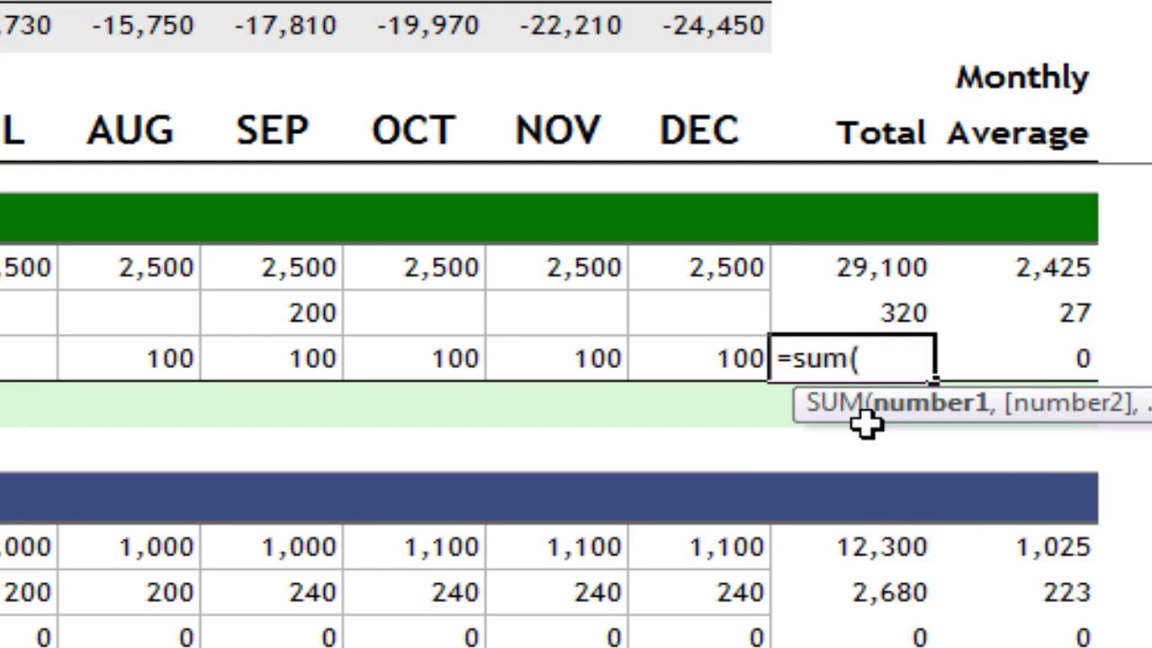
text(b15)
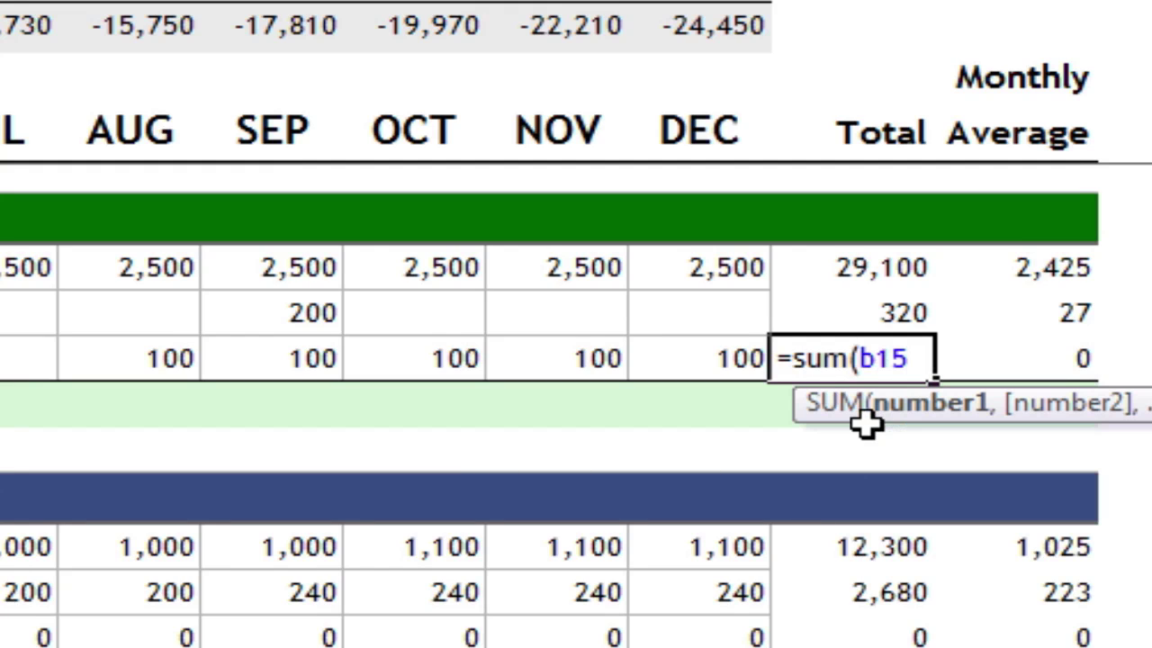
text(:m15))
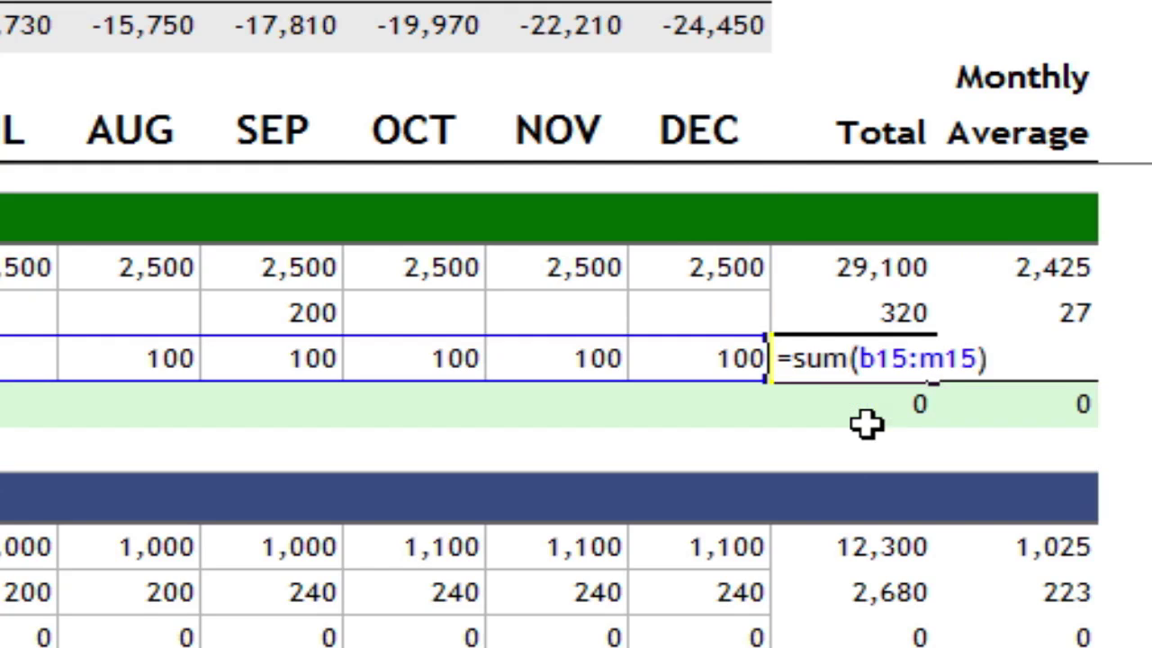
key(Return)
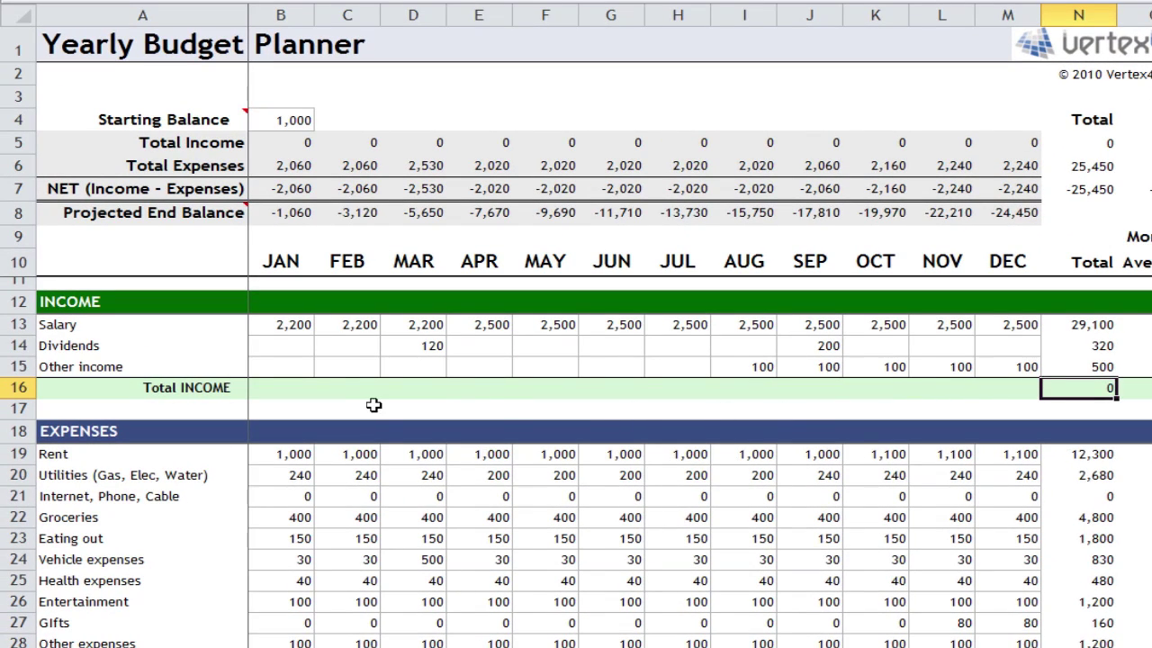
Step: AutoSum the monthly income columns into the Total INCOME row, cells B16 through M16, in one operation
click(267, 389)
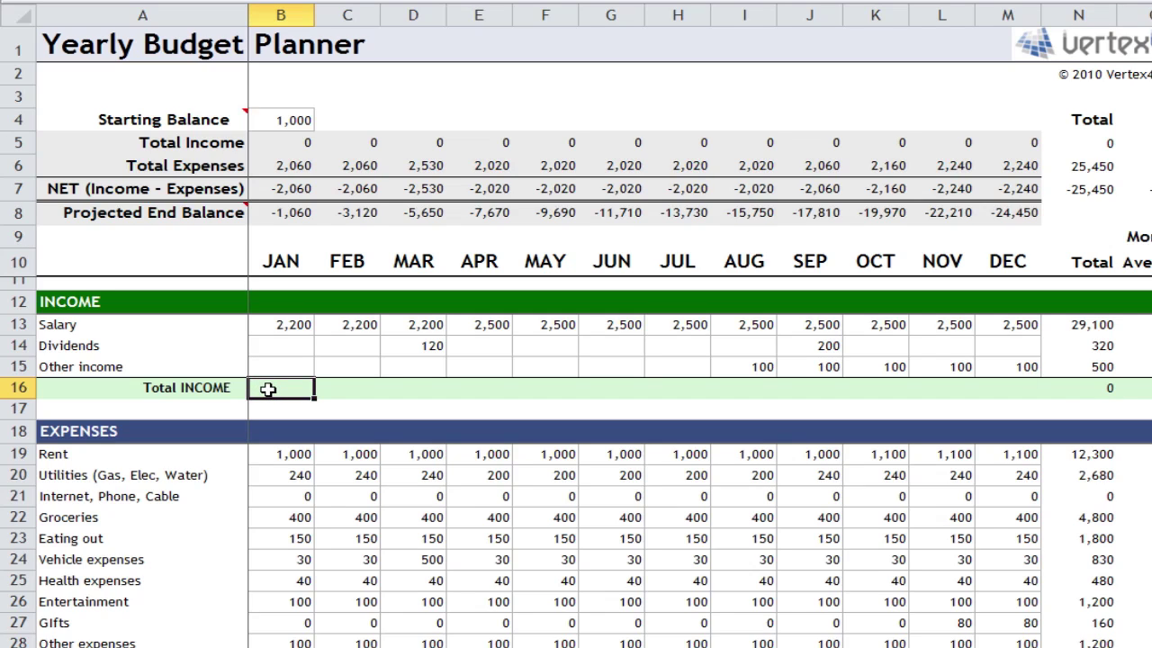
drag(268, 389, 998, 389)
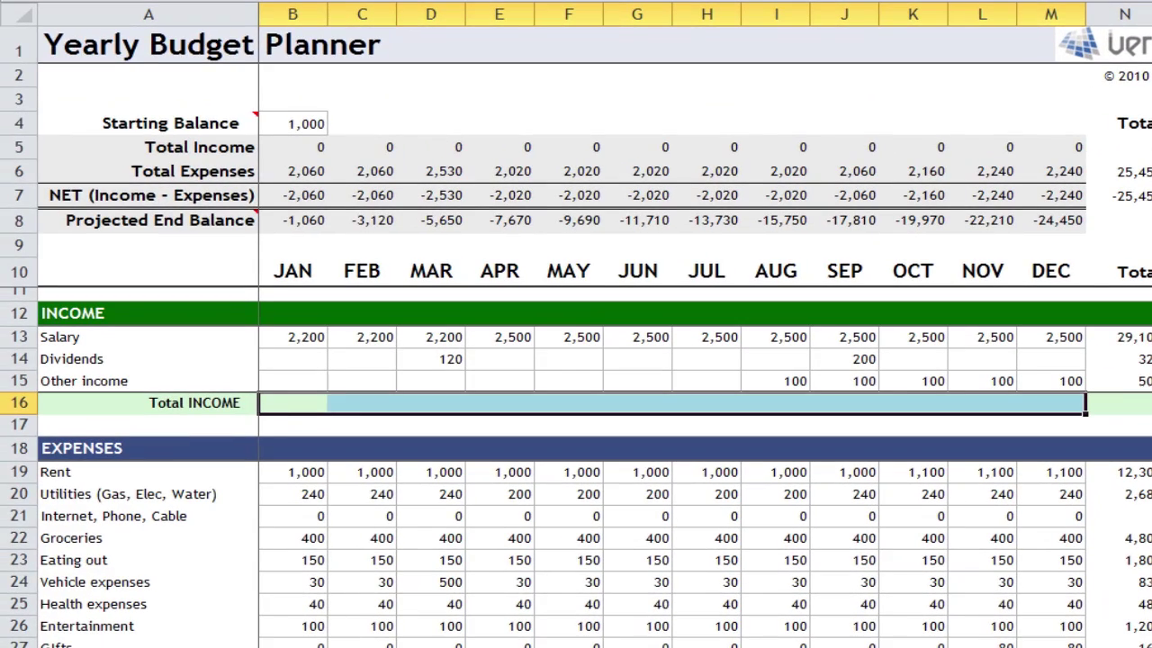
key(alt+equal)
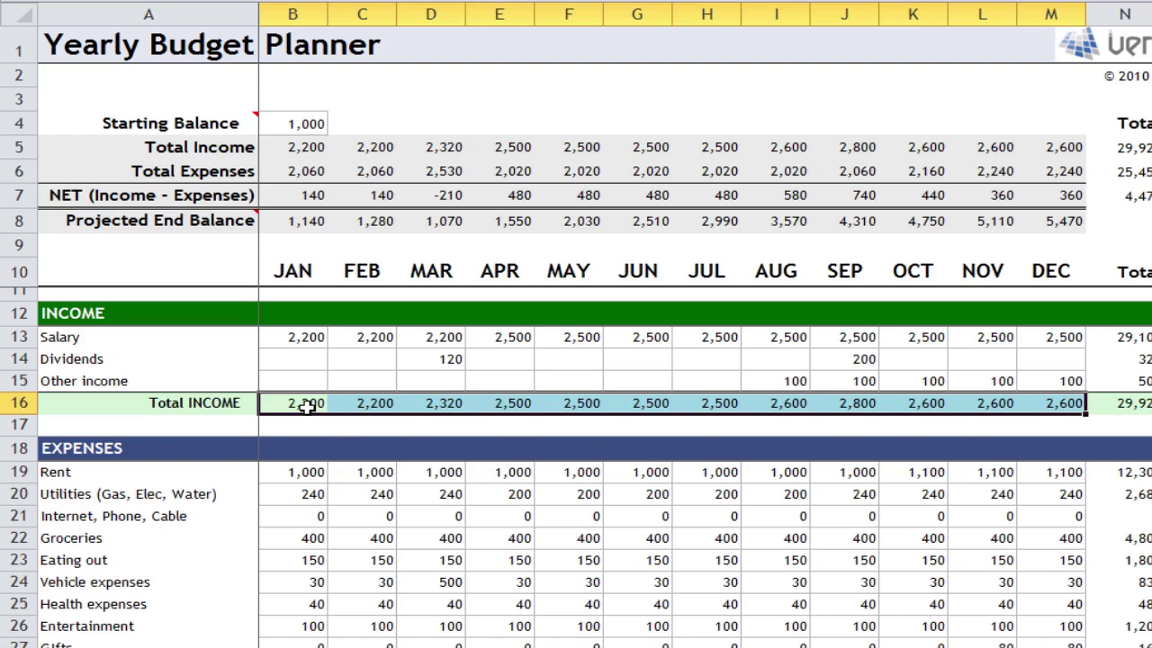
Step: Inspect the formulas and referenced ranges behind the January and February Total INCOME cells, B16 and C16
click(306, 407)
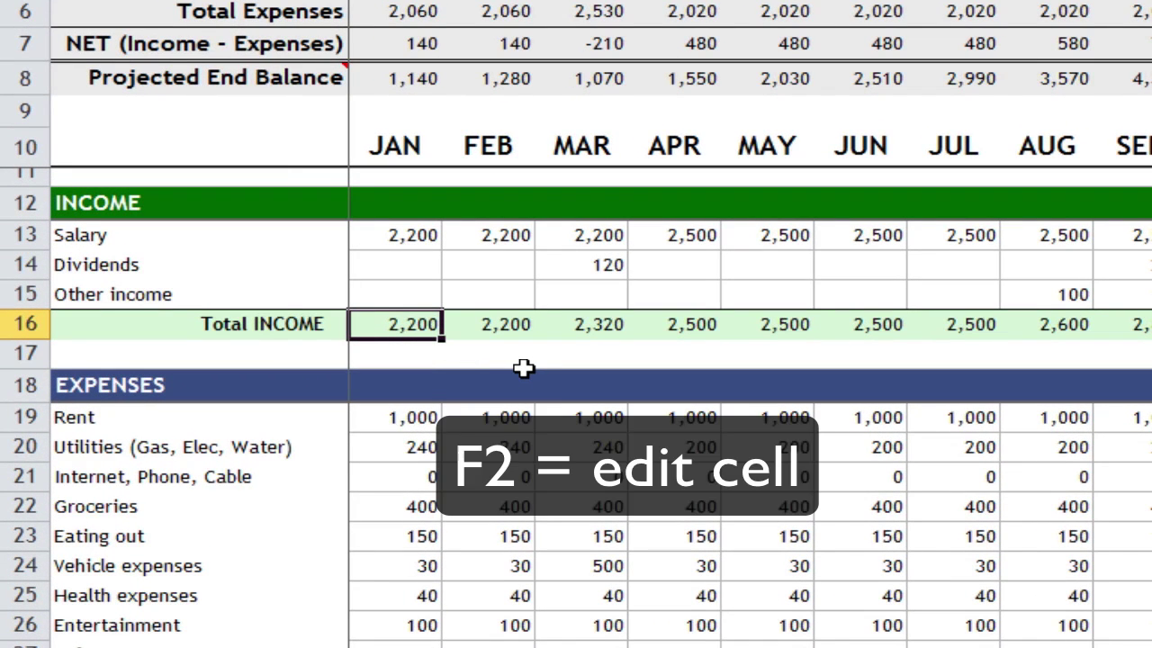
key(F2)
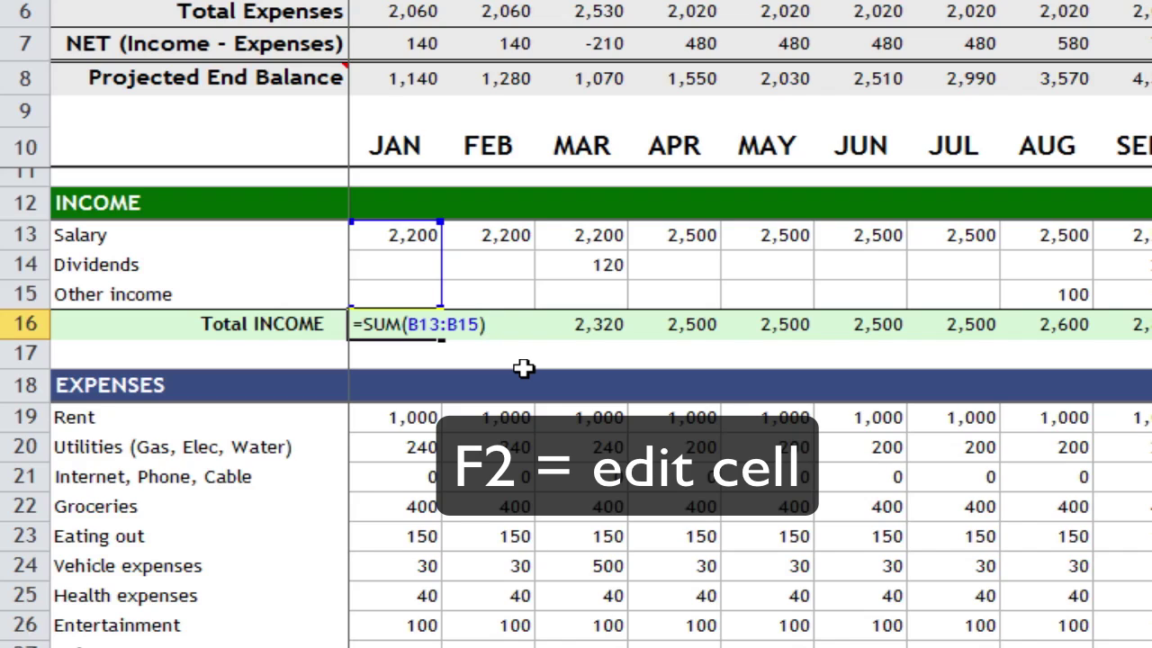
key(Escape)
key(Right)
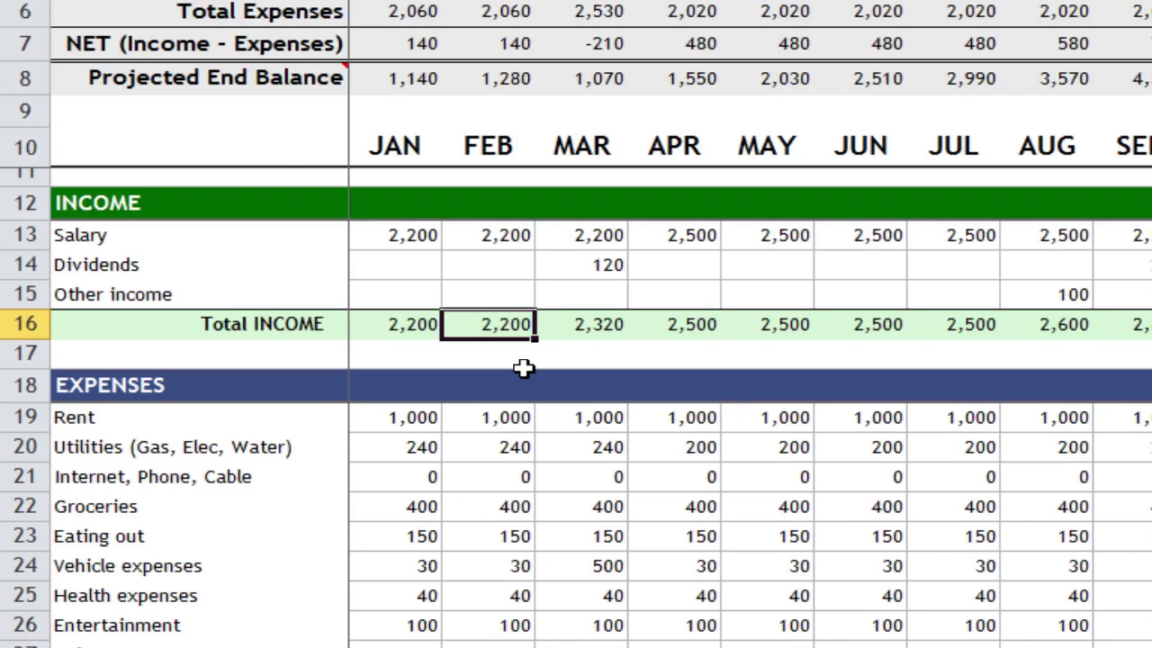
key(F2)
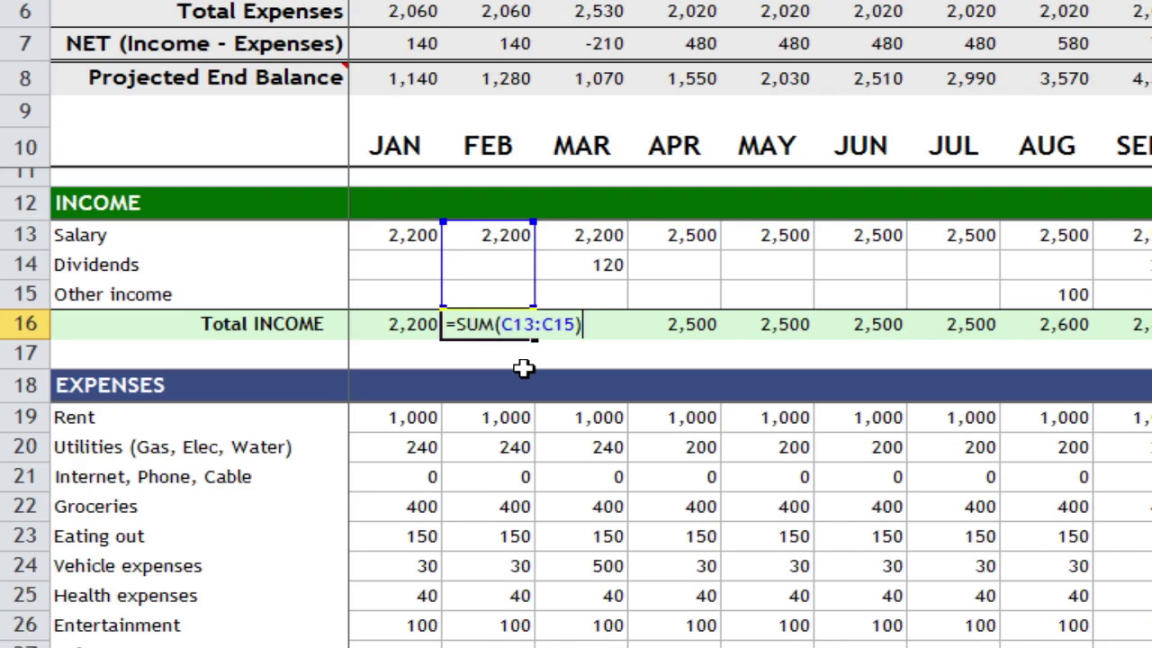
key(Escape)
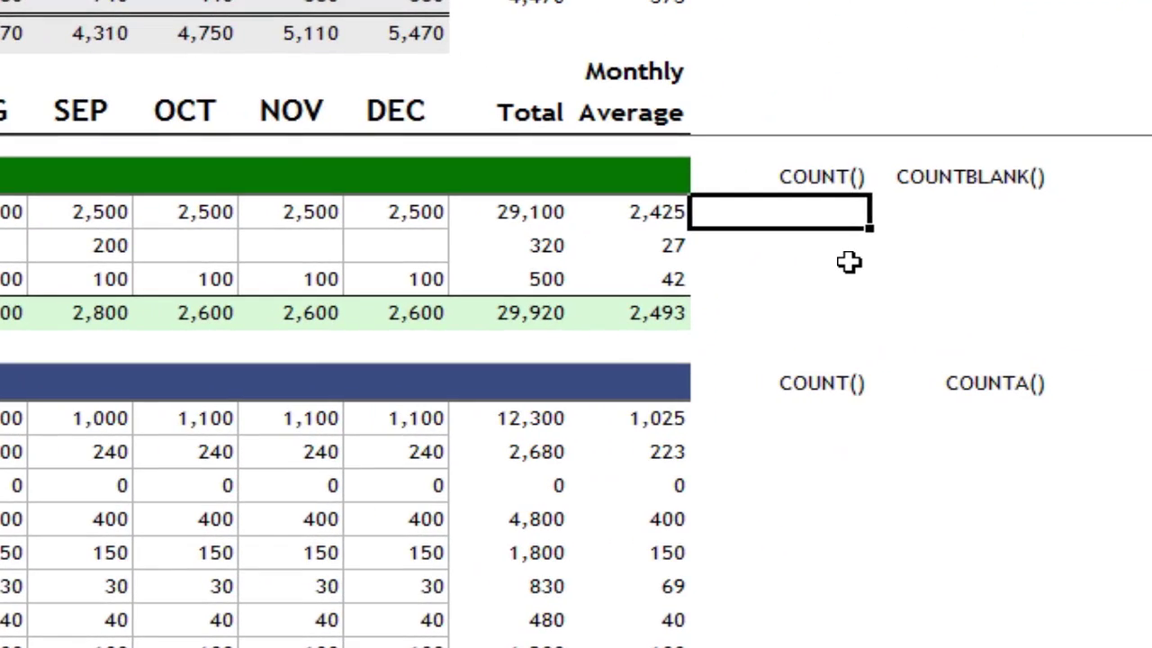
Step: Count the Salary row's numeric entries with =count(b13:m13) in that row under the COUNT() heading
text(=count()
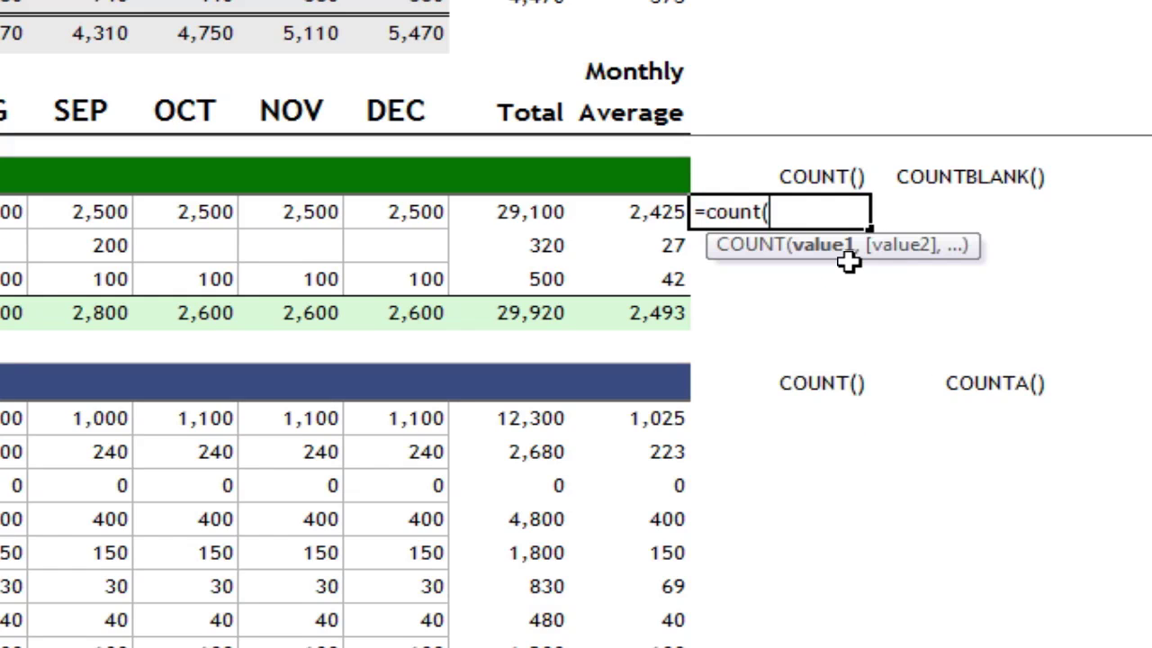
text(b13:)
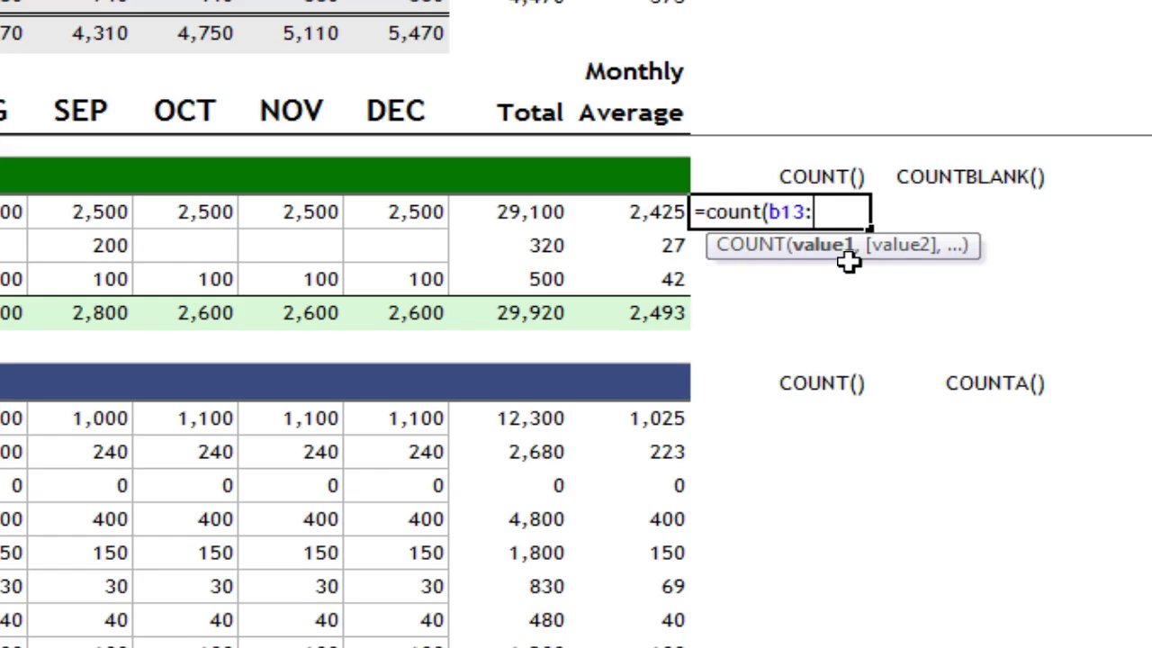
text(m13))
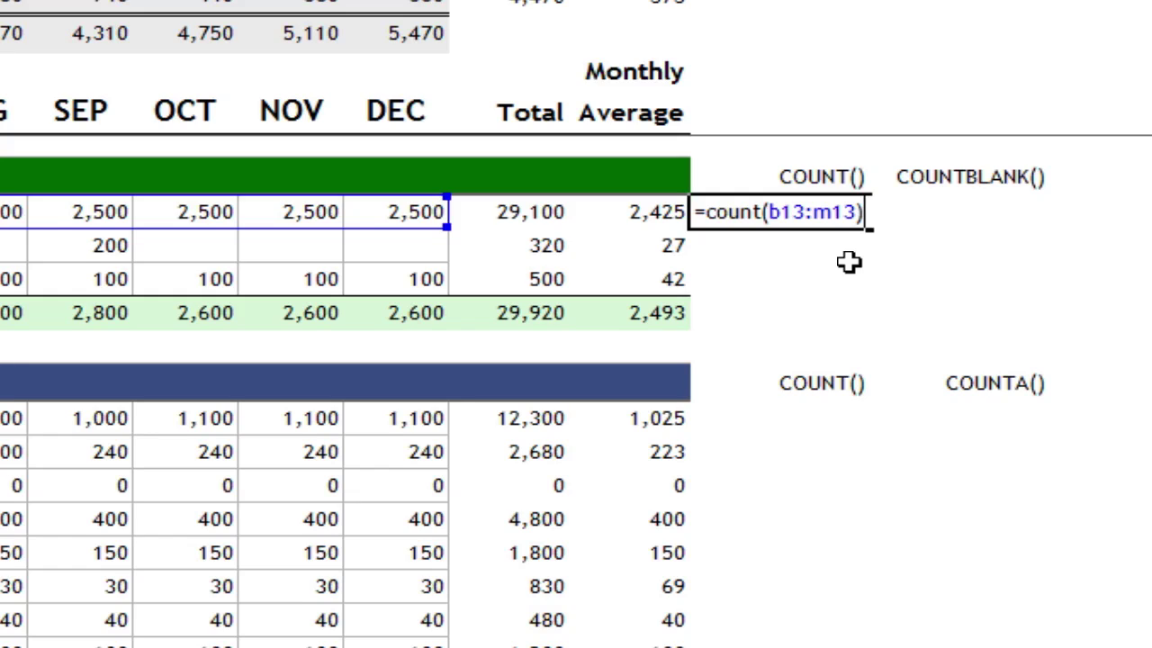
key(Return)
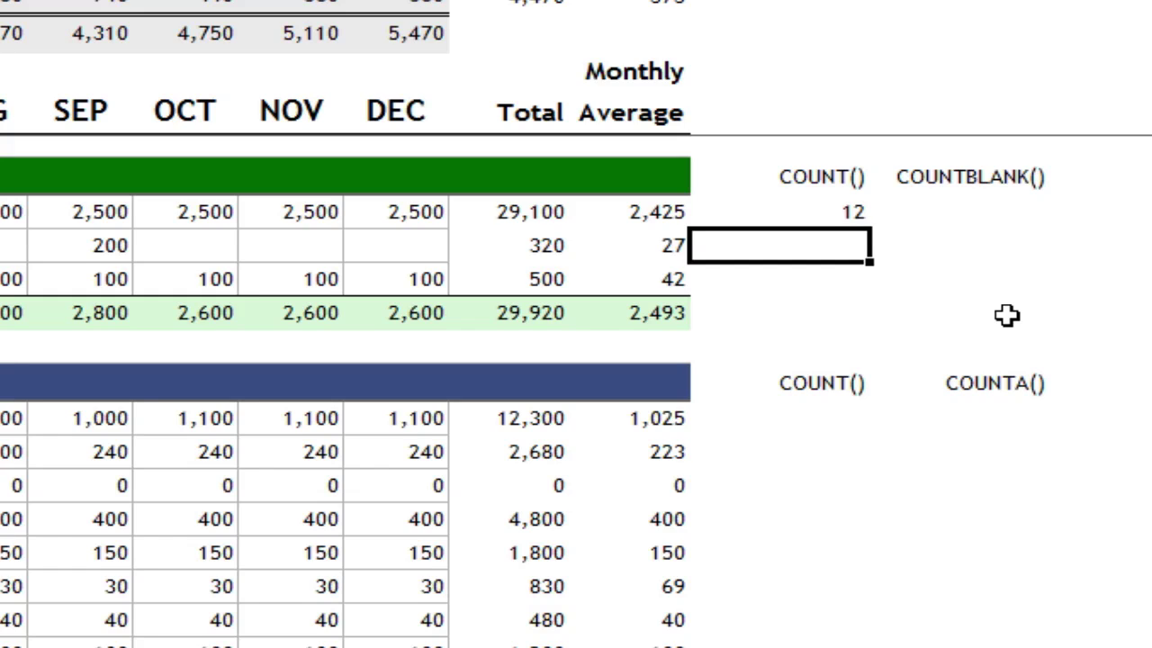
Step: Count the Dividends row's numeric entries with =count(b14:m14) in that row under the COUNT() heading
text(=count(b)
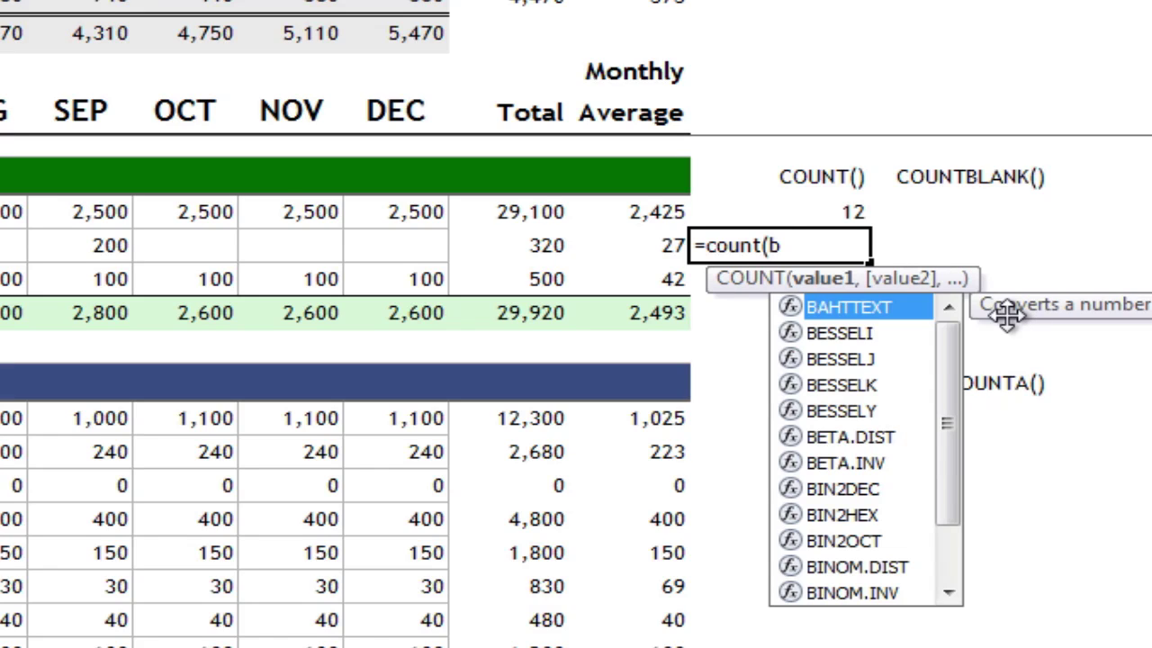
text(14:)
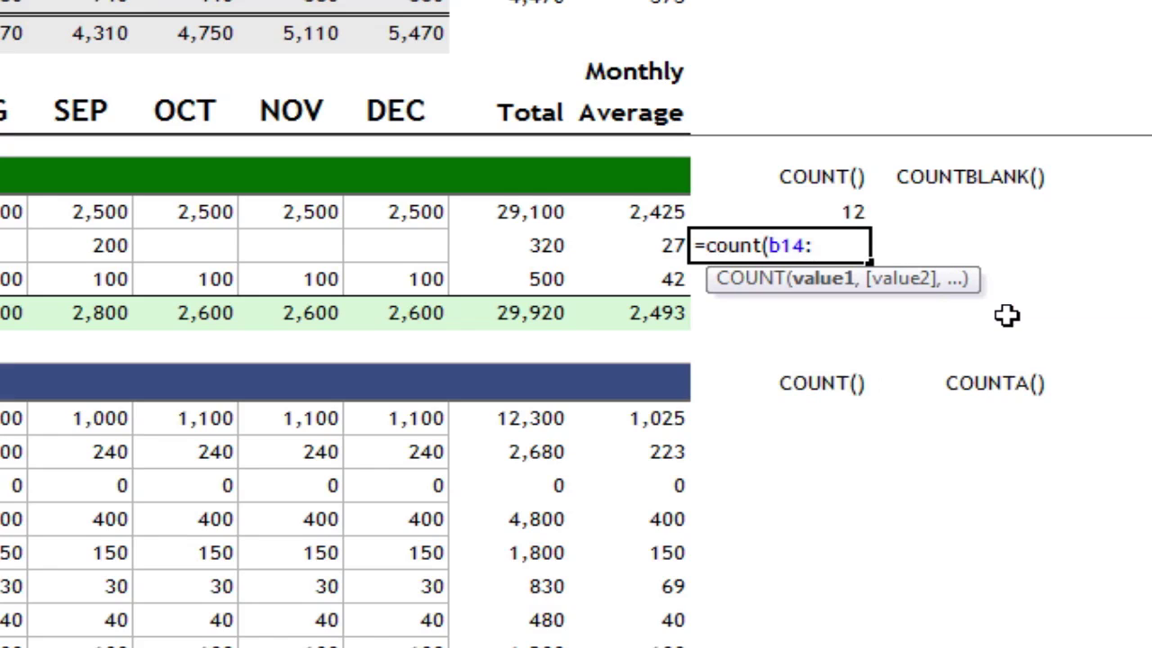
text(m)
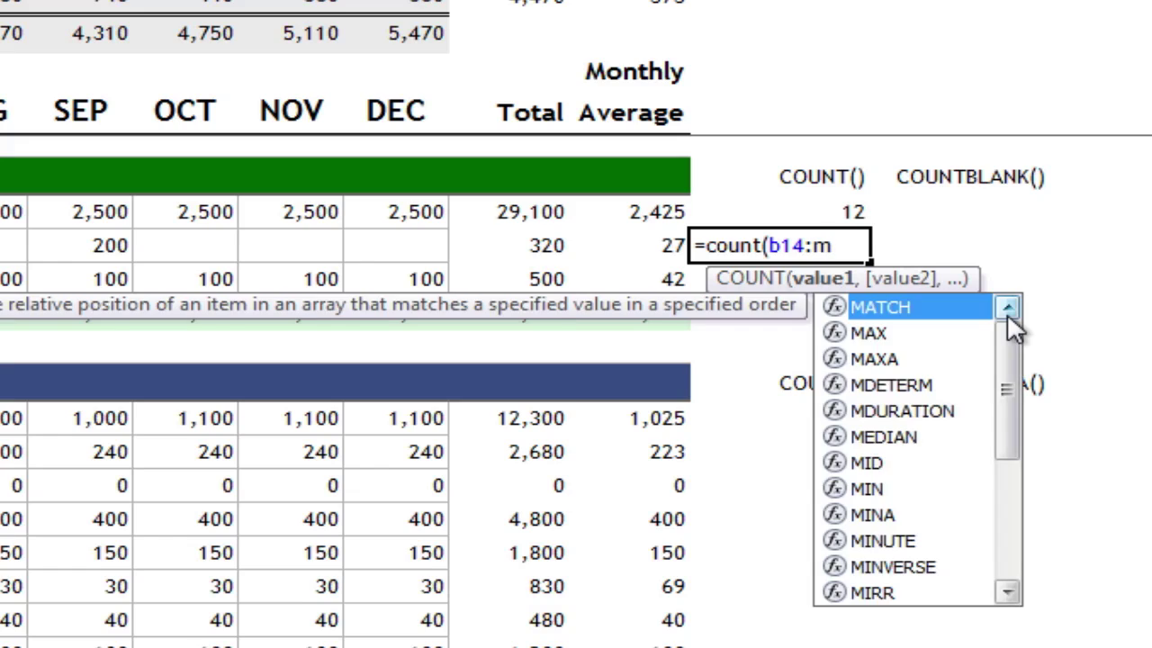
text(14))
key(Return)
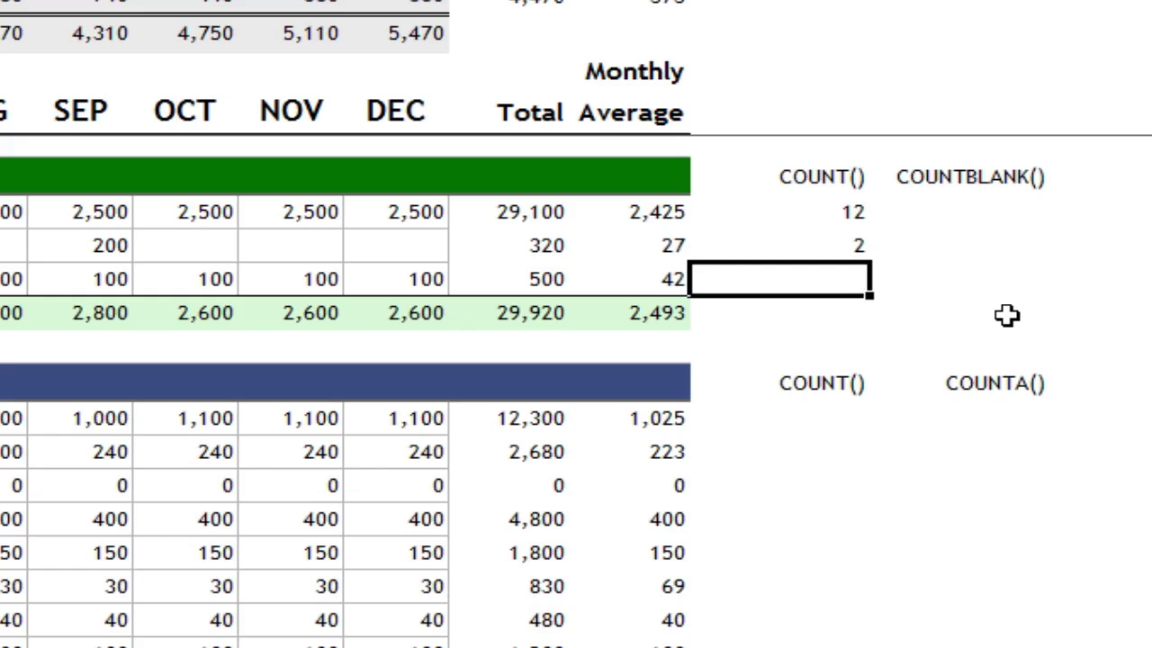
Step: Count the Other income row's numeric entries with =count(b15:m15) in that row under the COUNT() heading
text(=)
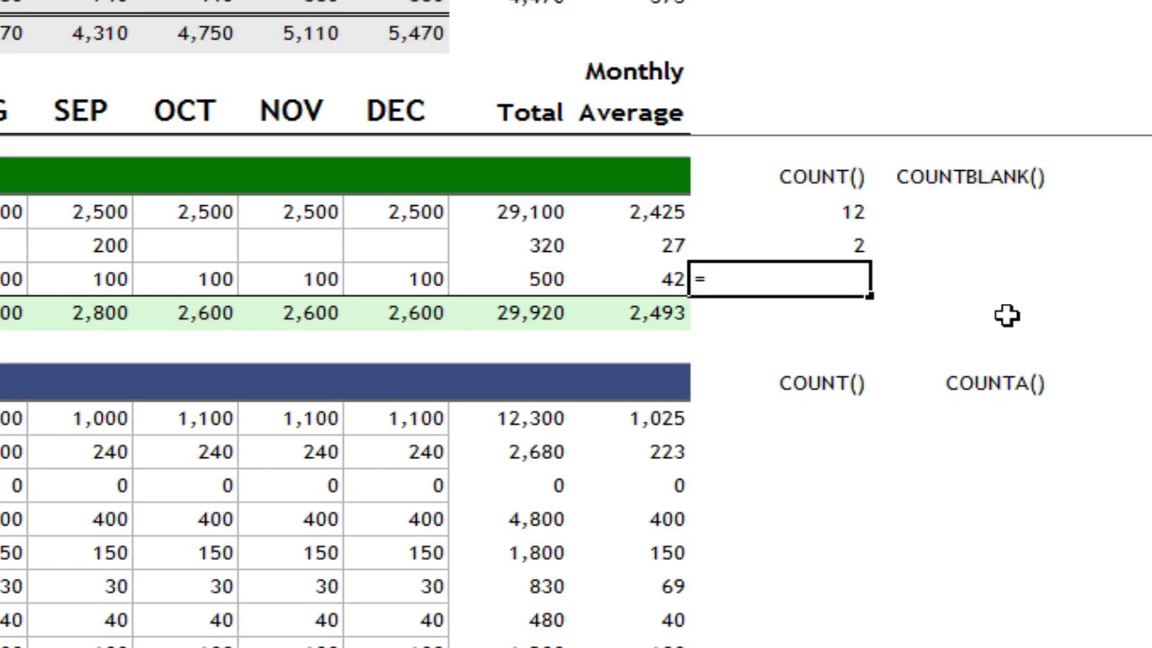
text(count()
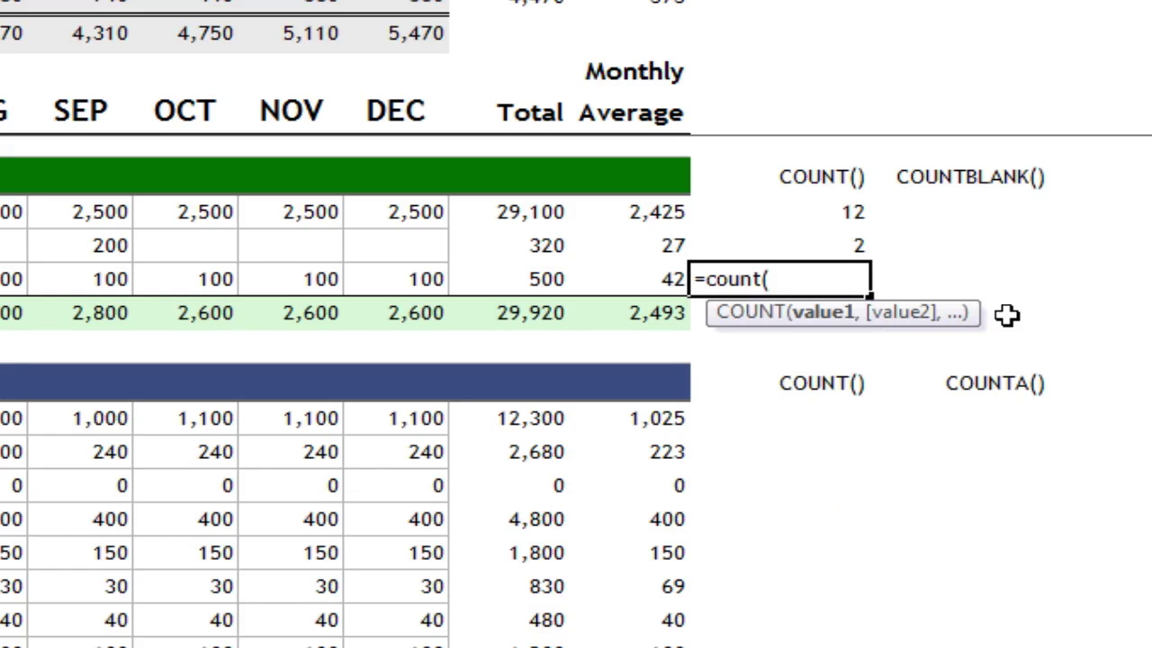
text(b15:m)
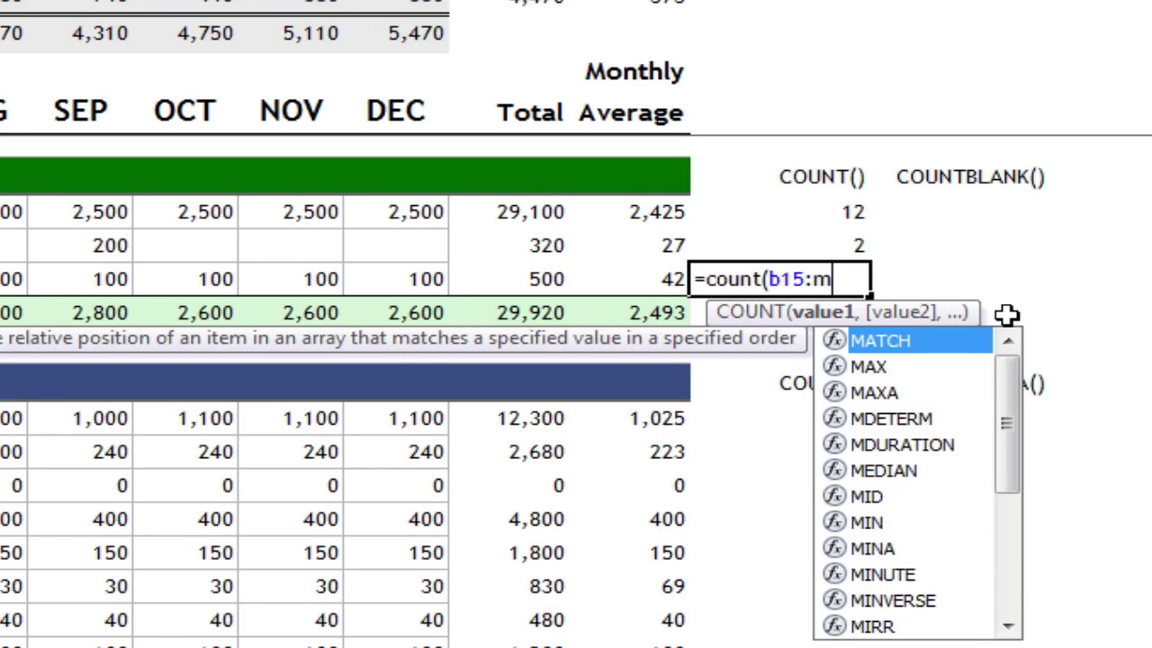
text(15))
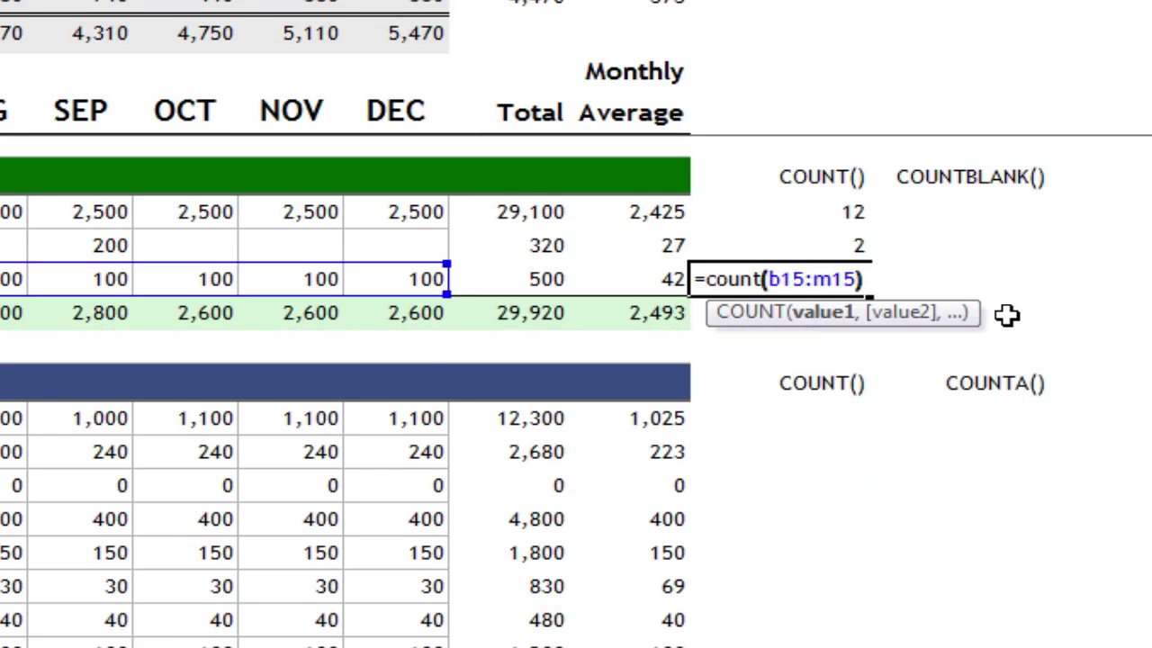
key(Return)
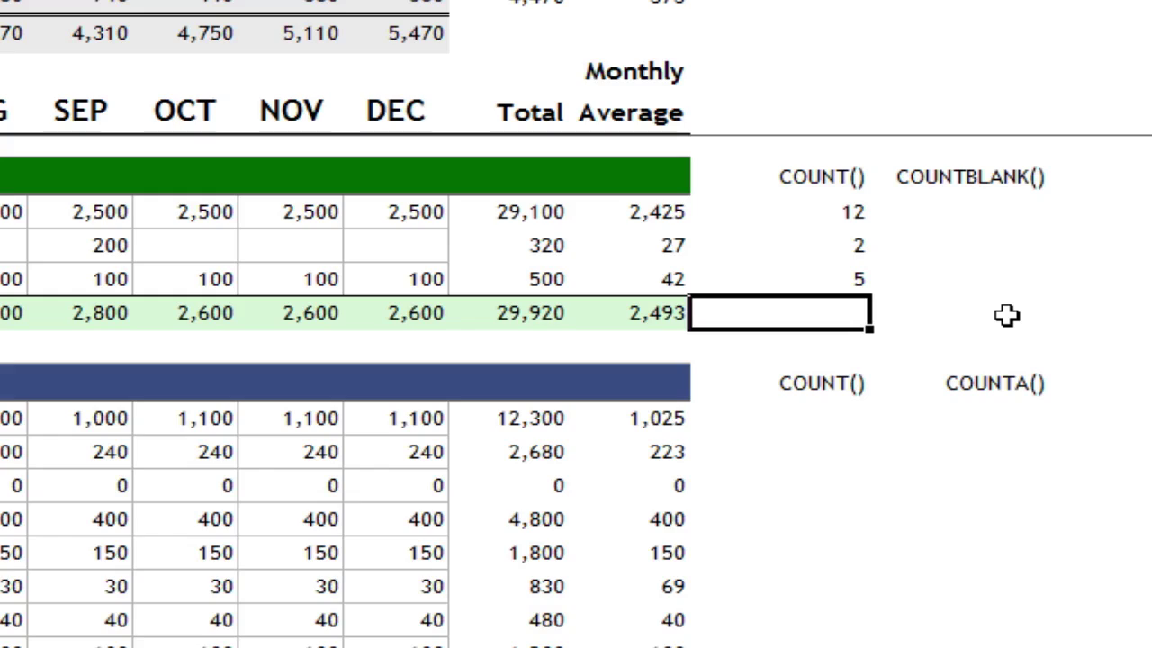
Step: Count the Salary row's empty months with =countblank(b13:m13) in that row under the COUNTBLANK() heading
key(Right)
key(Up)
key(Up)
key(Up)
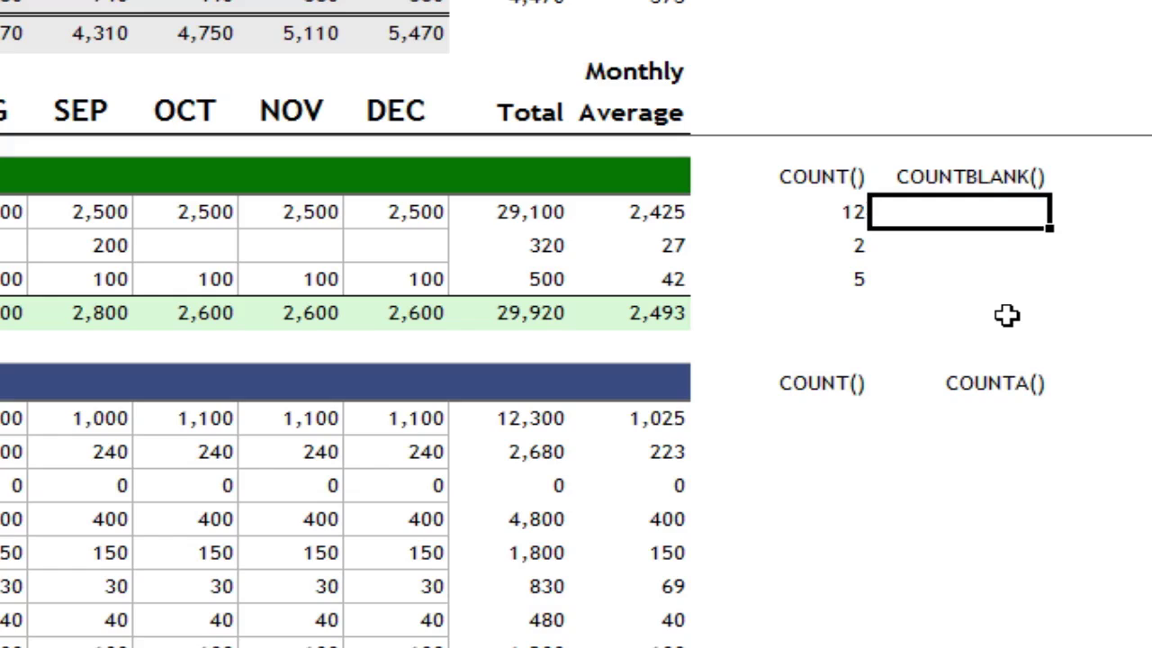
text(=countblank()
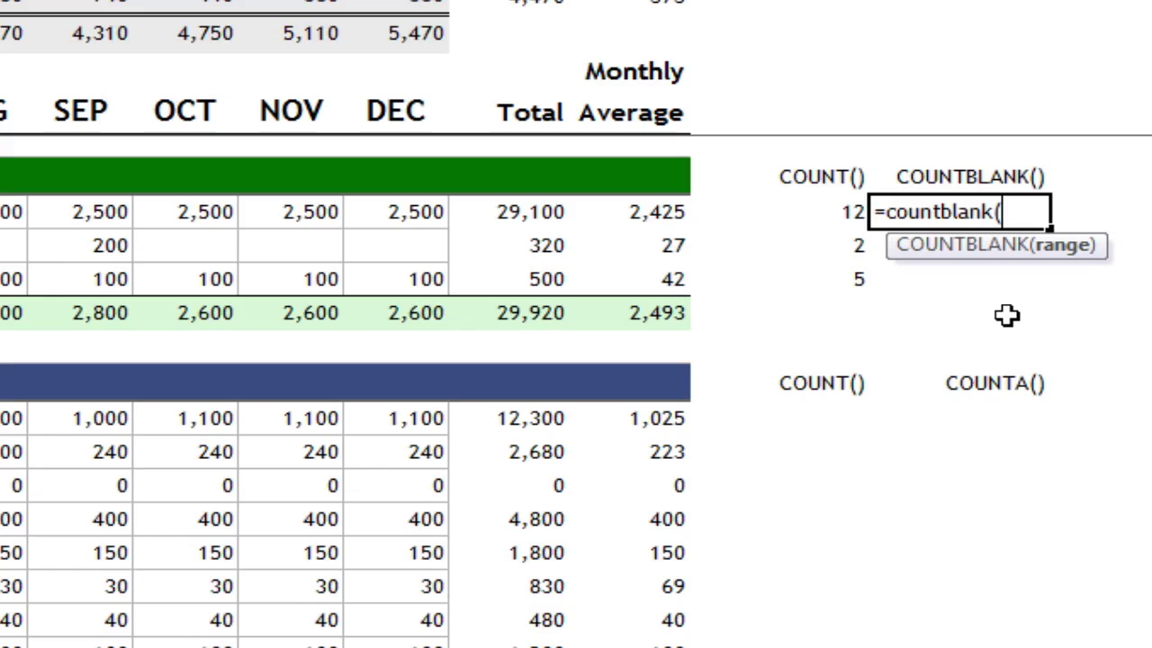
text(b13:m13))
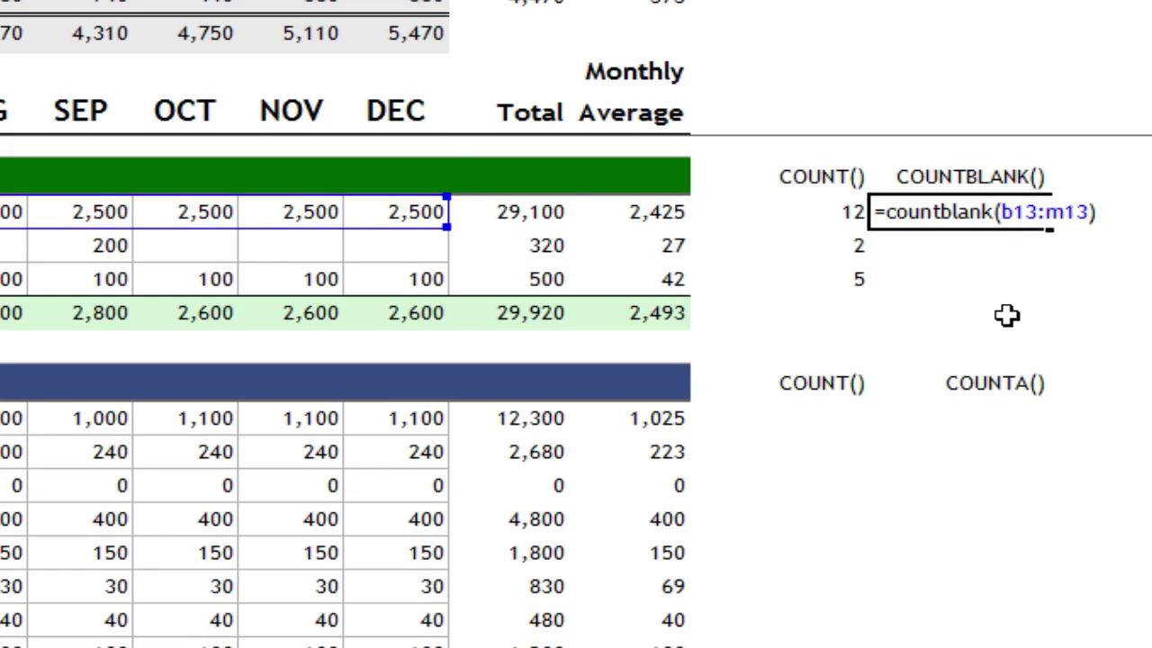
key(Return)
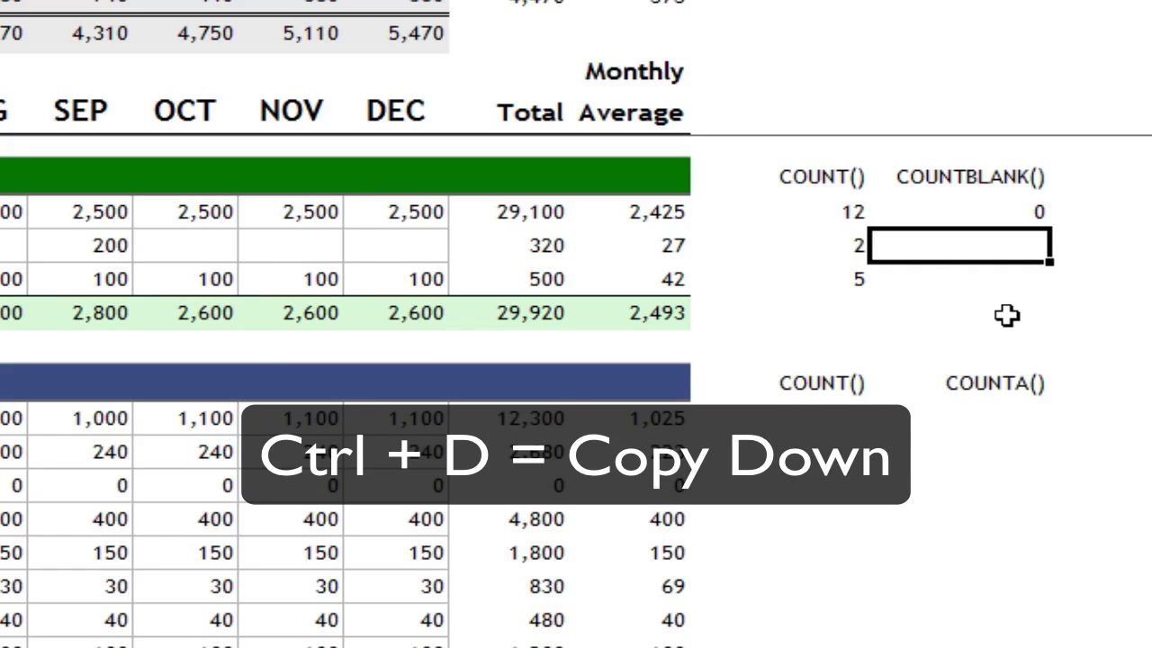
Step: Copy the Salary row's COUNTBLANK formula down to the Dividends and Other income rows
key(ctrl+d)
key(Down)
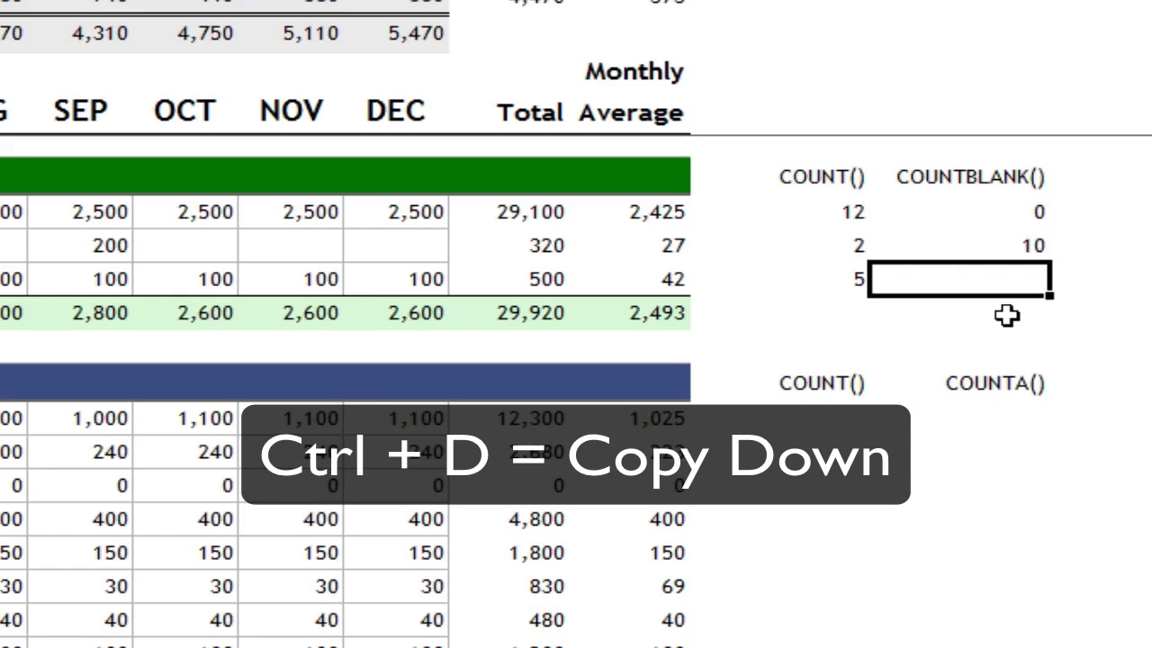
key(ctrl+d)
key(Down)
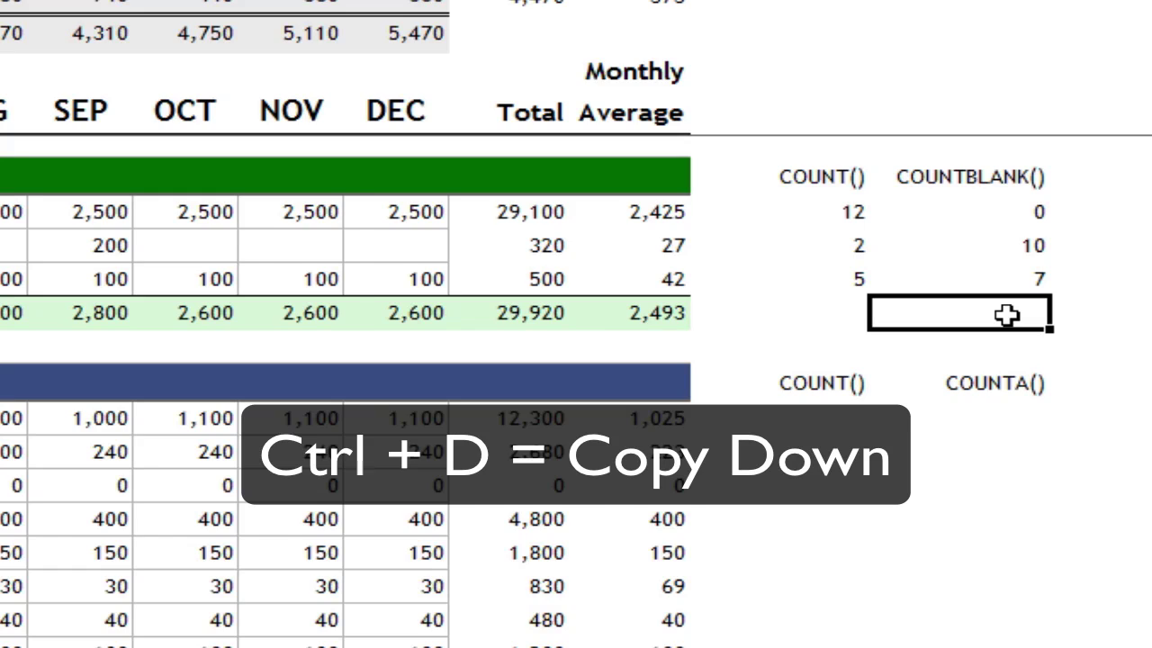
Step: Compare the COUNT and COUNTBLANK results side by side for the Salary, Dividends and Other income rows
key(Up)
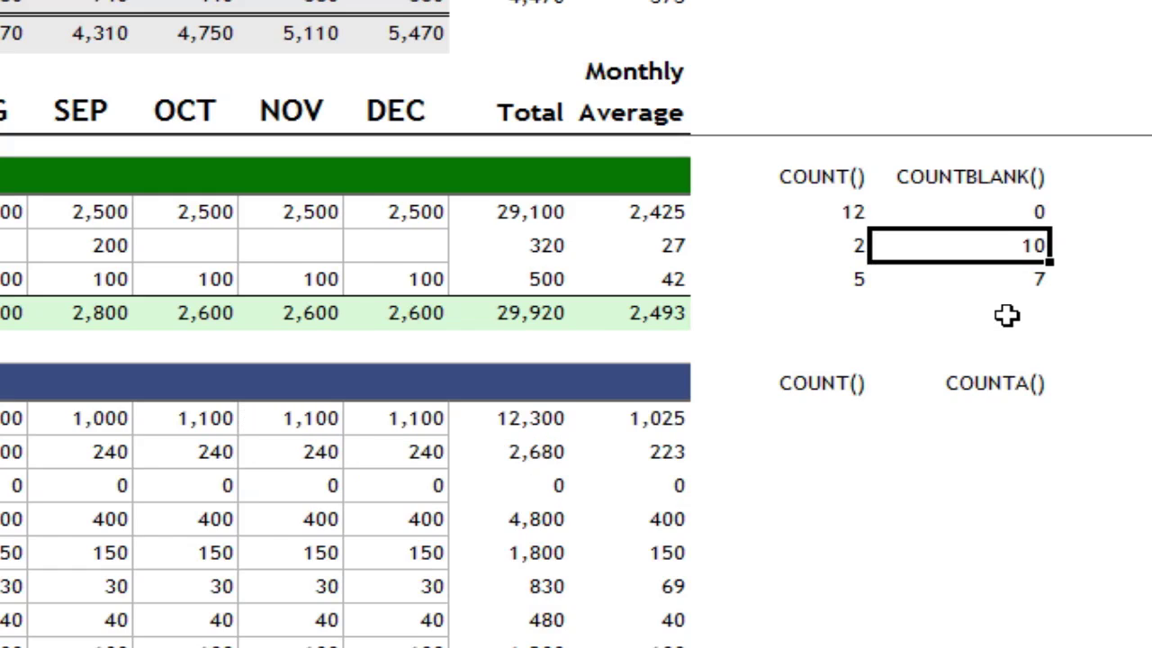
key(Left)
key(Up)
key(shift+Right)
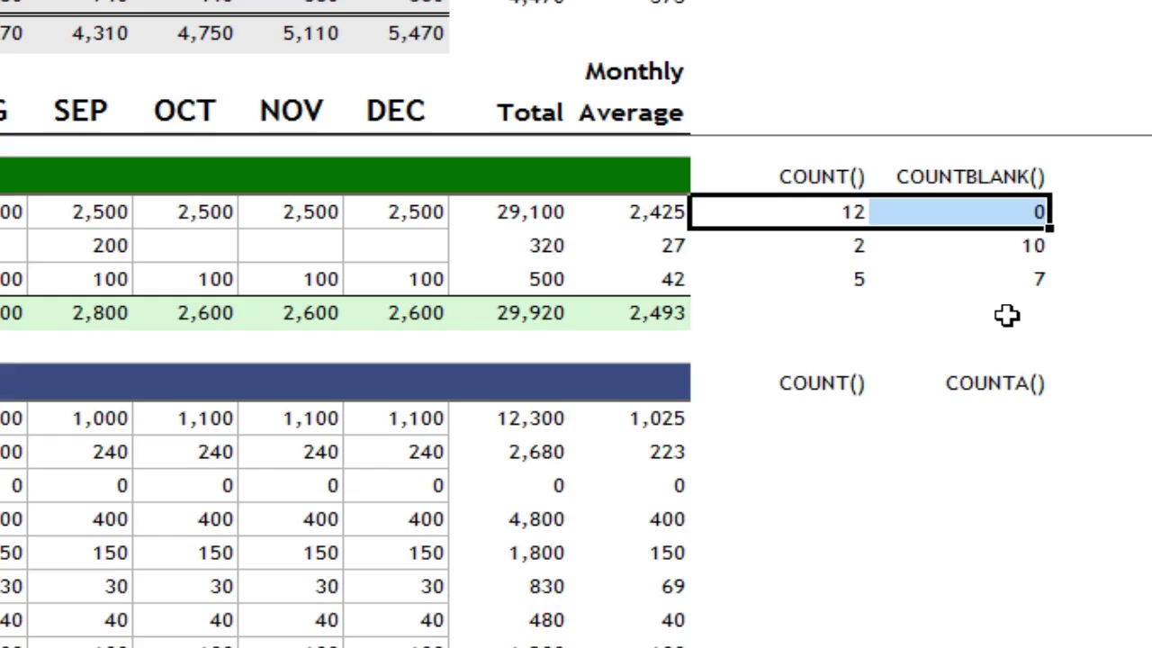
key(Down)
key(shift+Right)
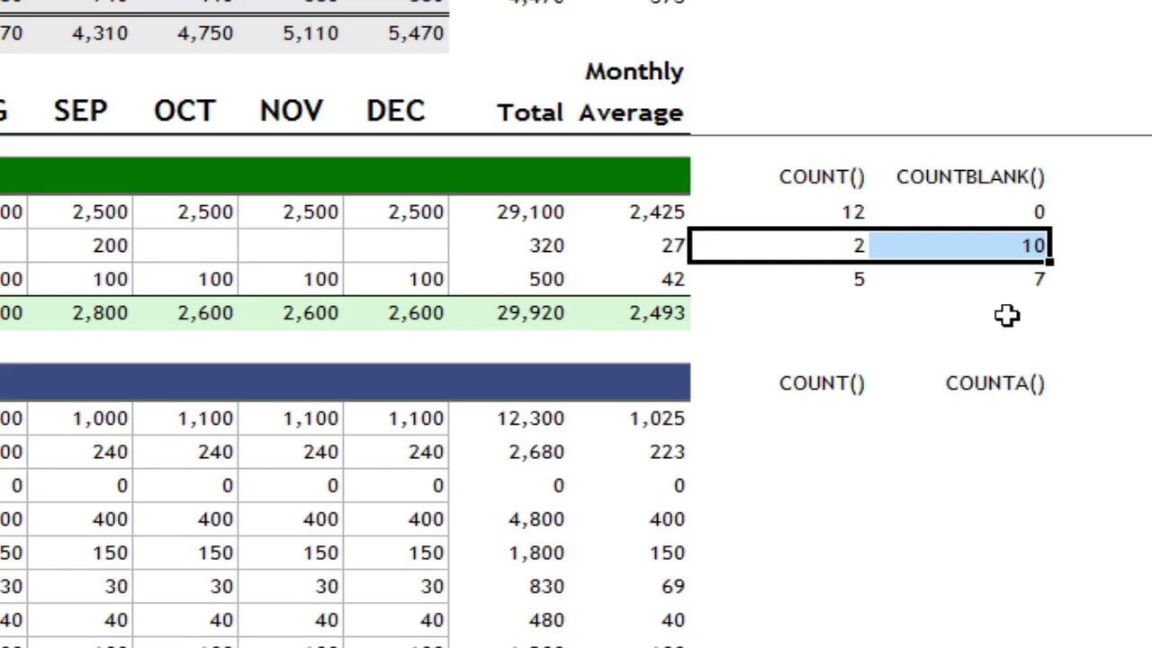
key(Down)
key(shift+Right)
key(Down)
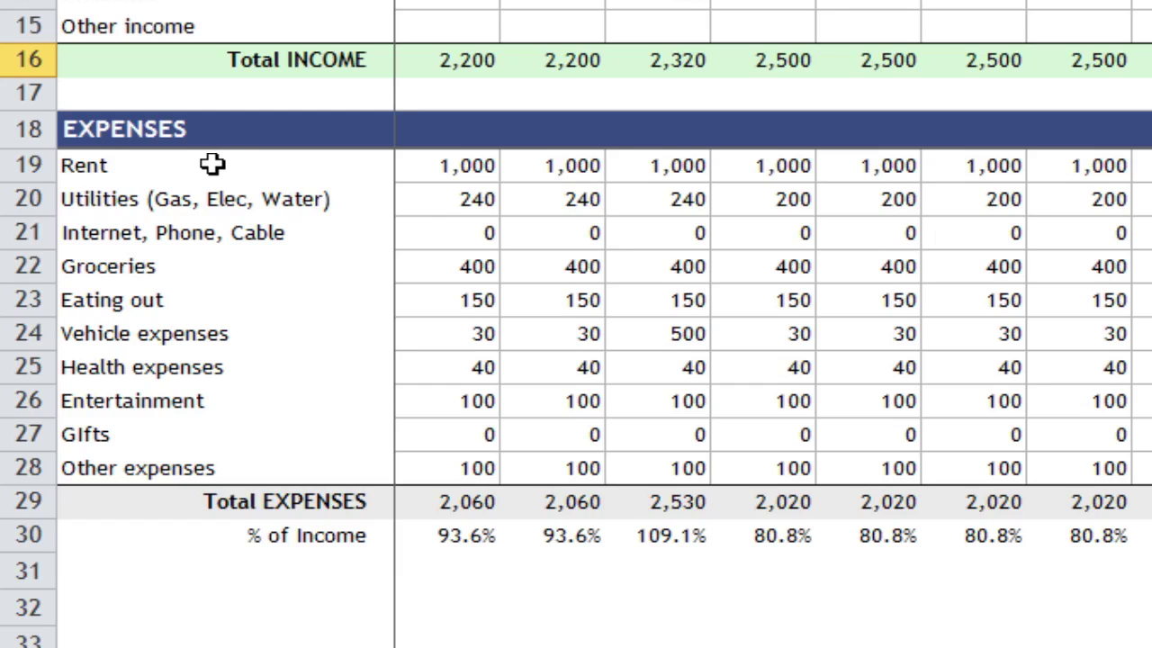
Step: Examine the expense category labels one by one from Rent through Other expenses, cells A19 to A28
drag(218, 159, 329, 462)
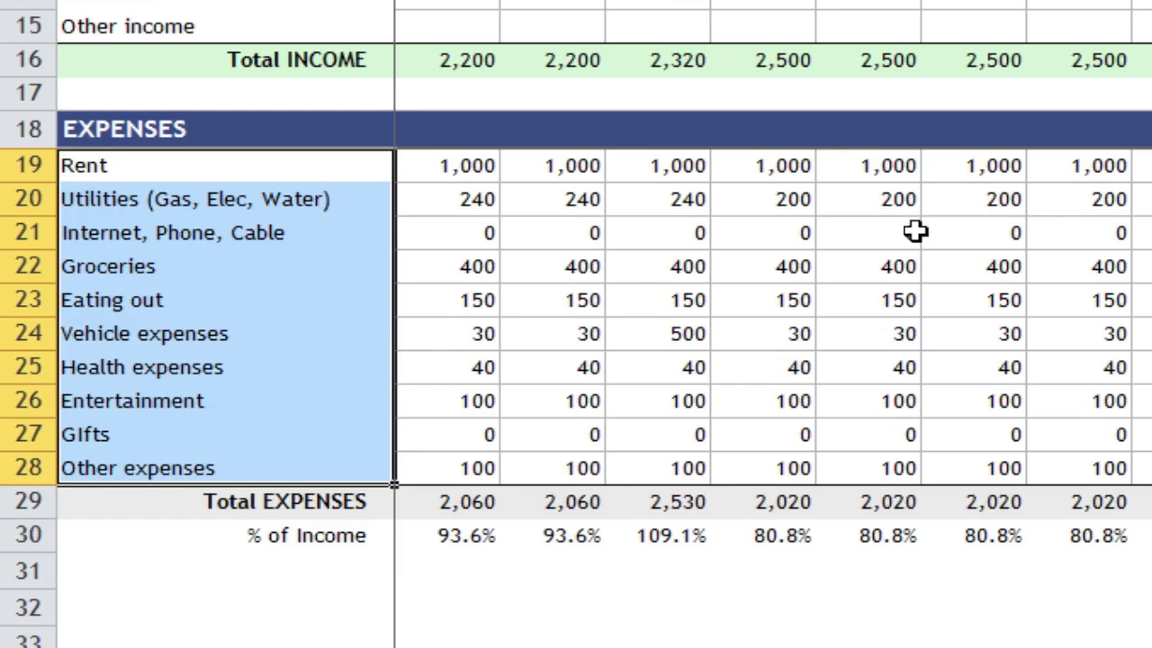
click(378, 128)
click(387, 171)
click(382, 199)
click(382, 232)
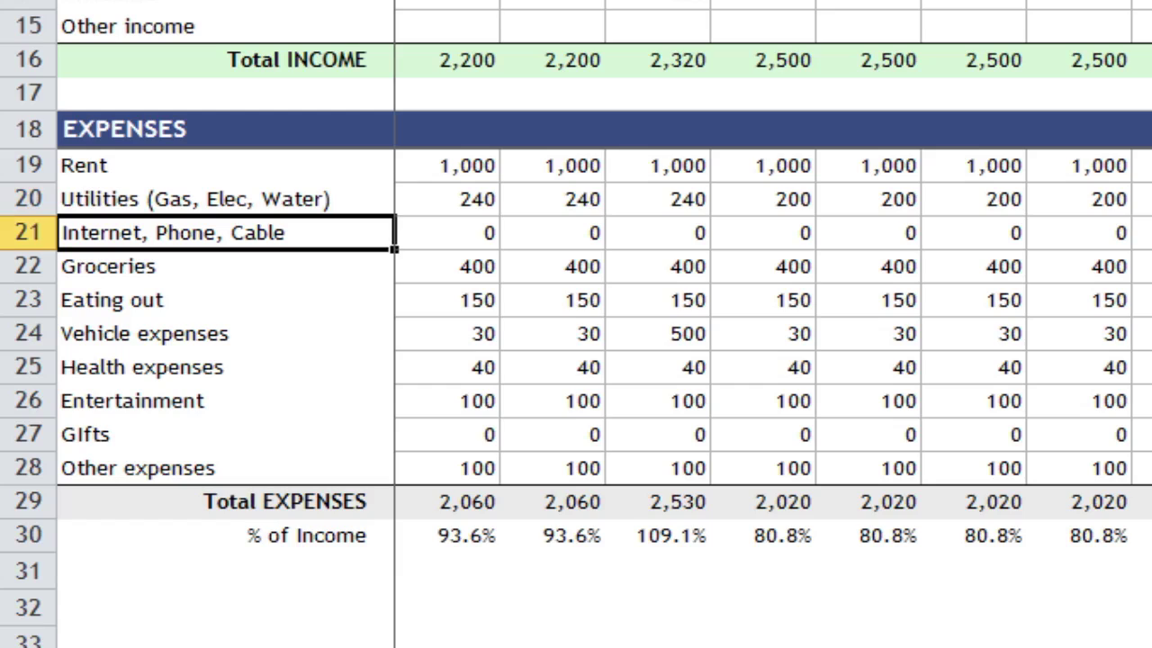
click(382, 267)
click(382, 299)
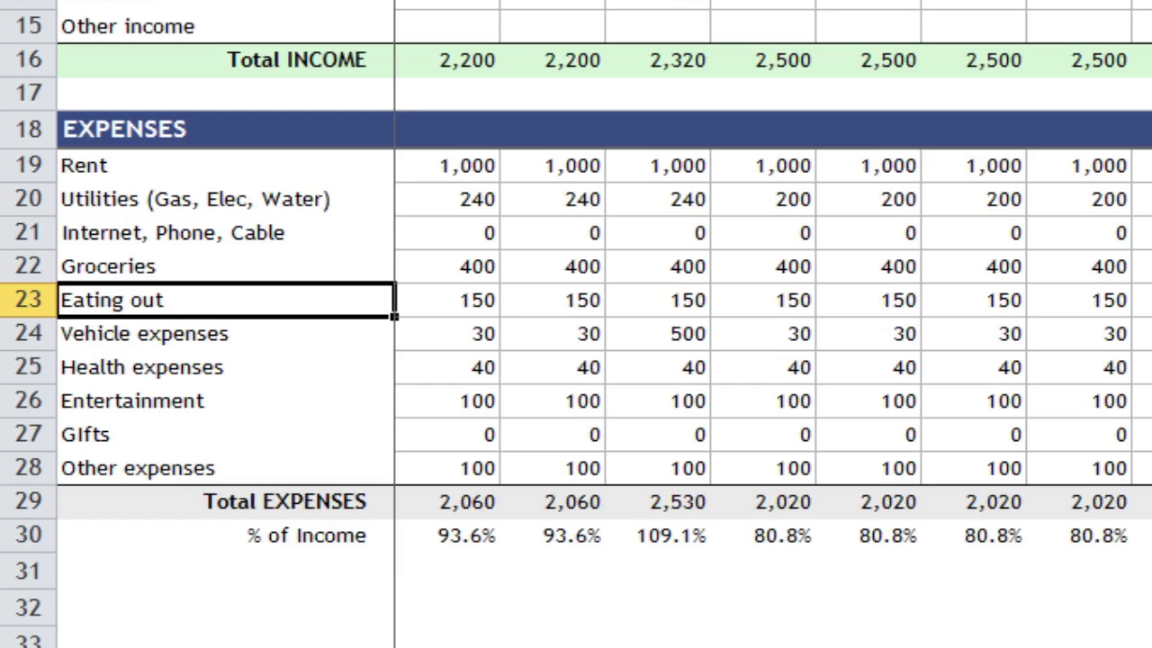
click(382, 333)
click(382, 367)
click(382, 400)
click(383, 434)
click(383, 468)
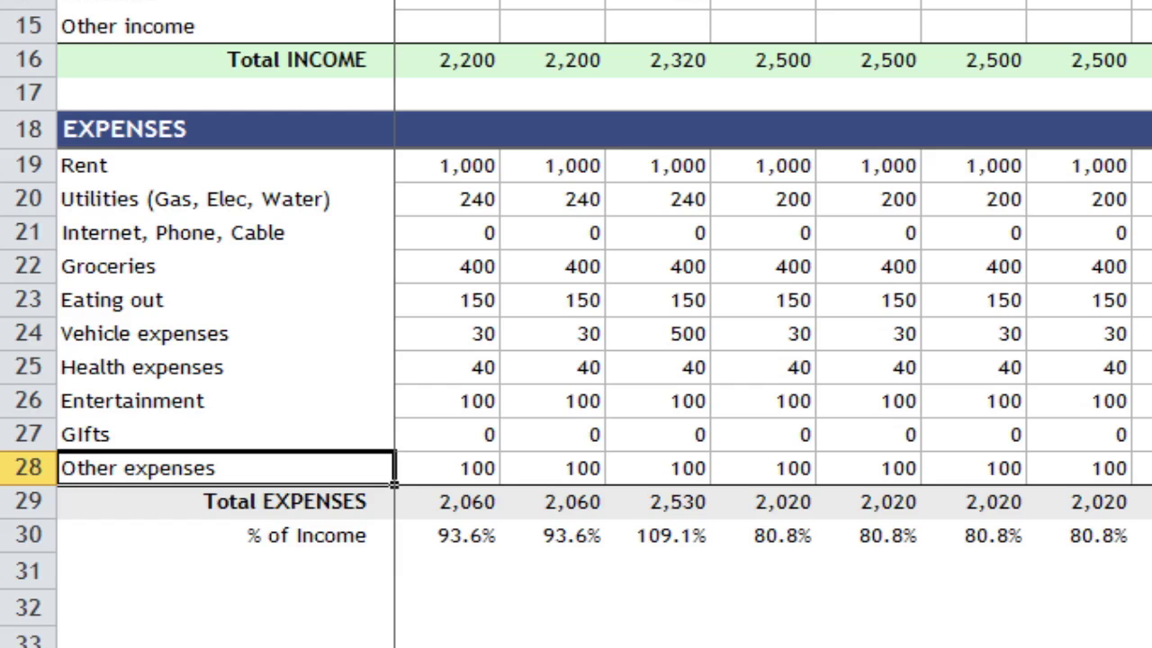
Step: Enter =count(a19:a28) in the Rent row under the expenses section's COUNT() heading
click(1151, 165)
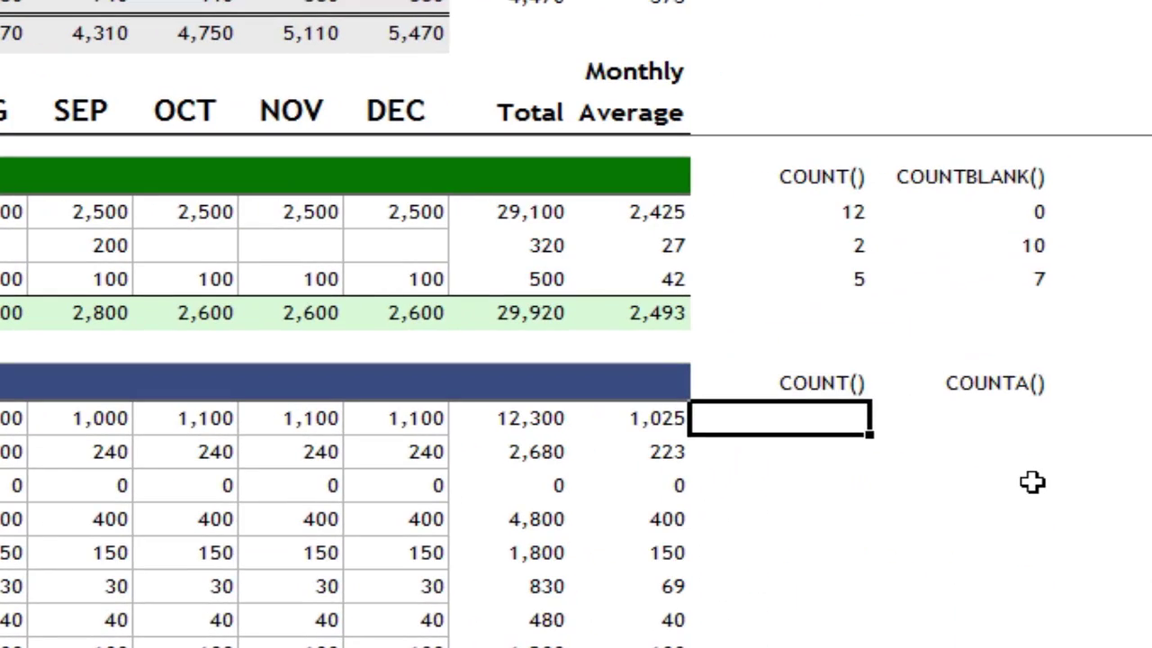
text(=count()
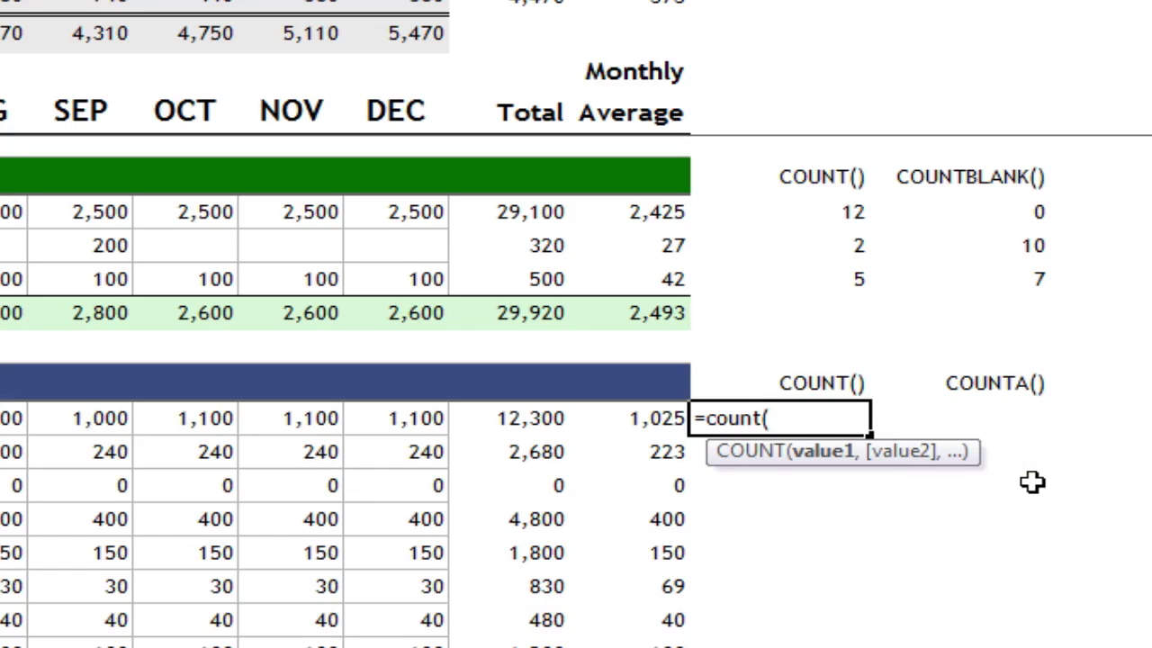
text(a19:a28))
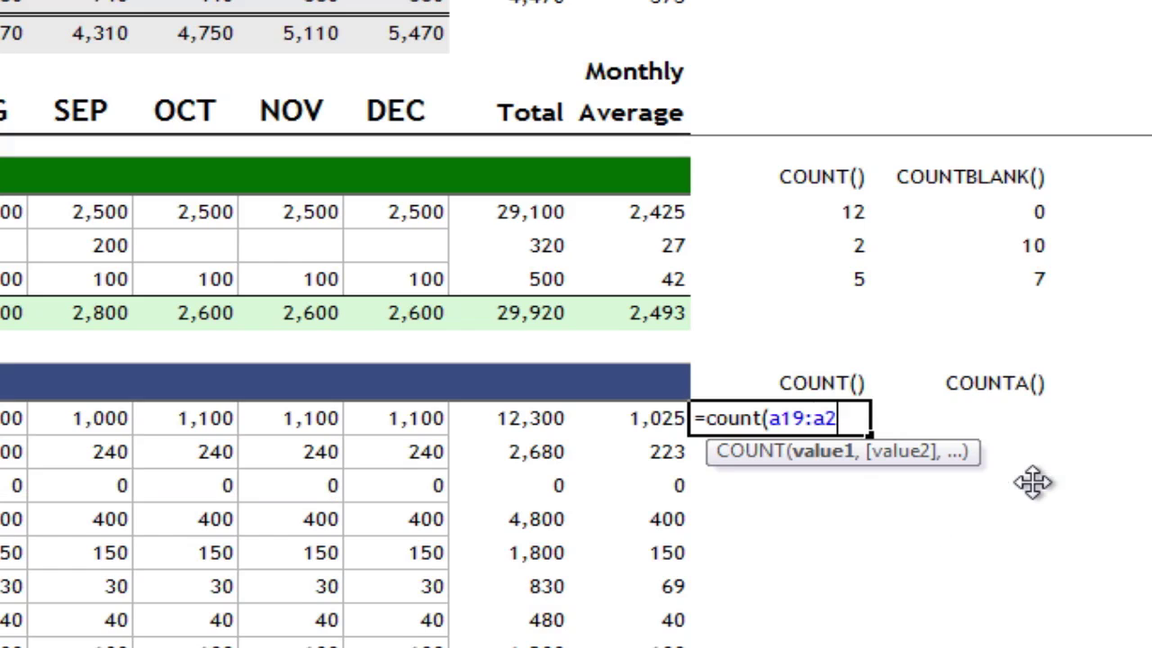
key(Tab)
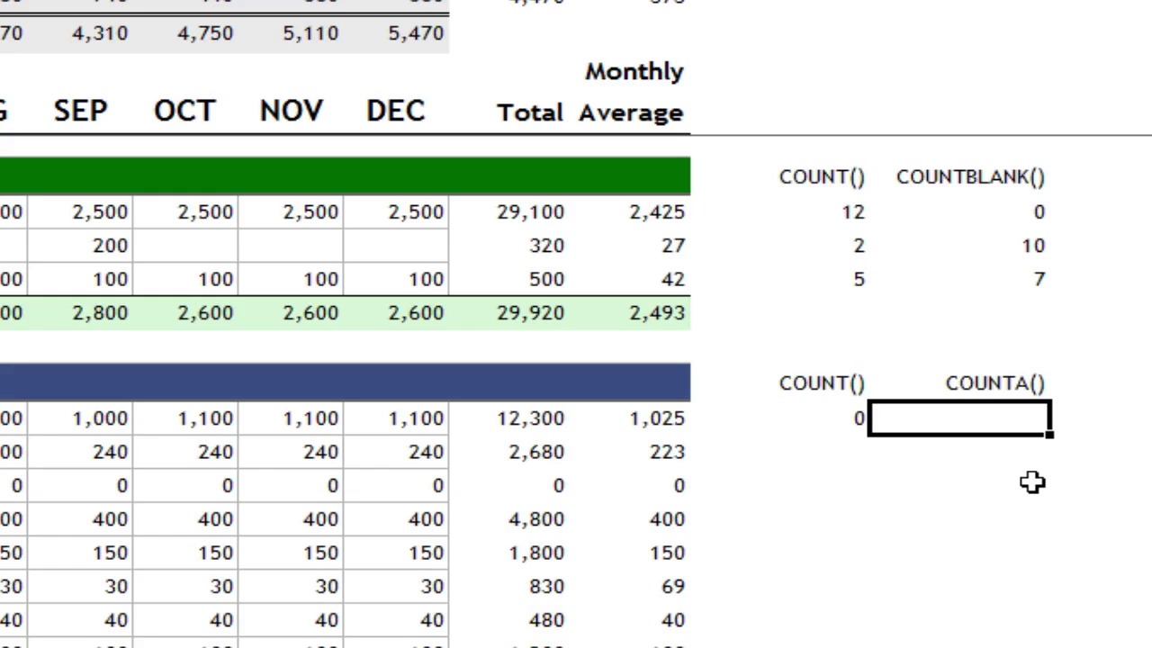
Step: Count the expense category labels with =counta(a19:a28) in the Rent row under the COUNTA() heading
text(=counta()
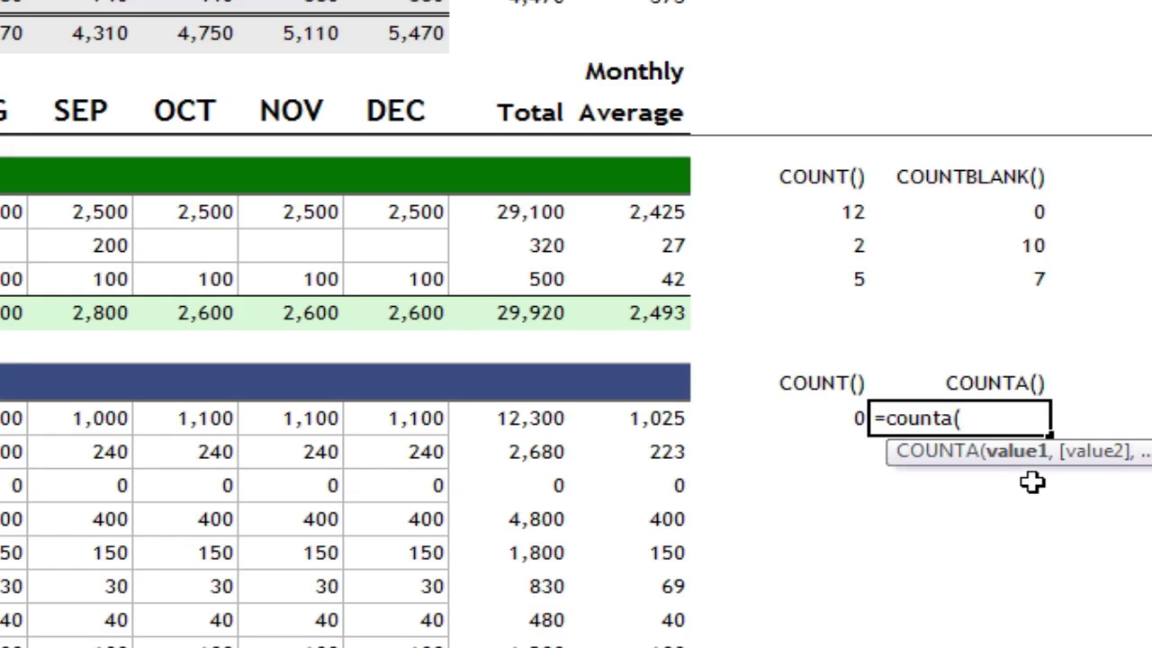
text(a19:a28)
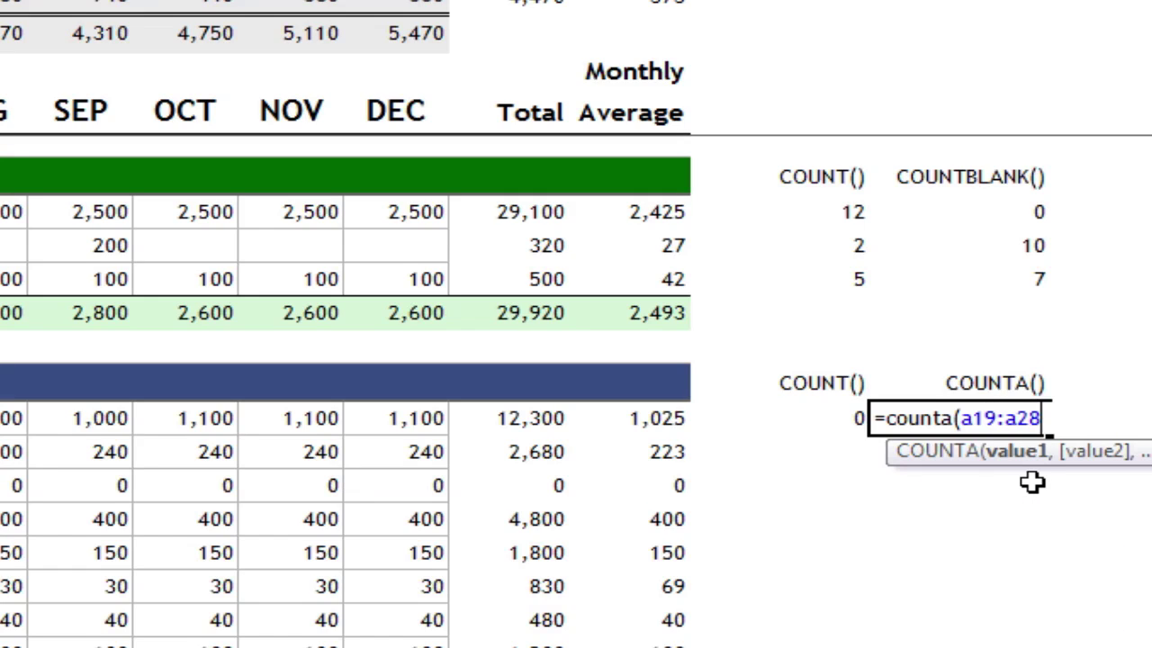
text())
key(Return)
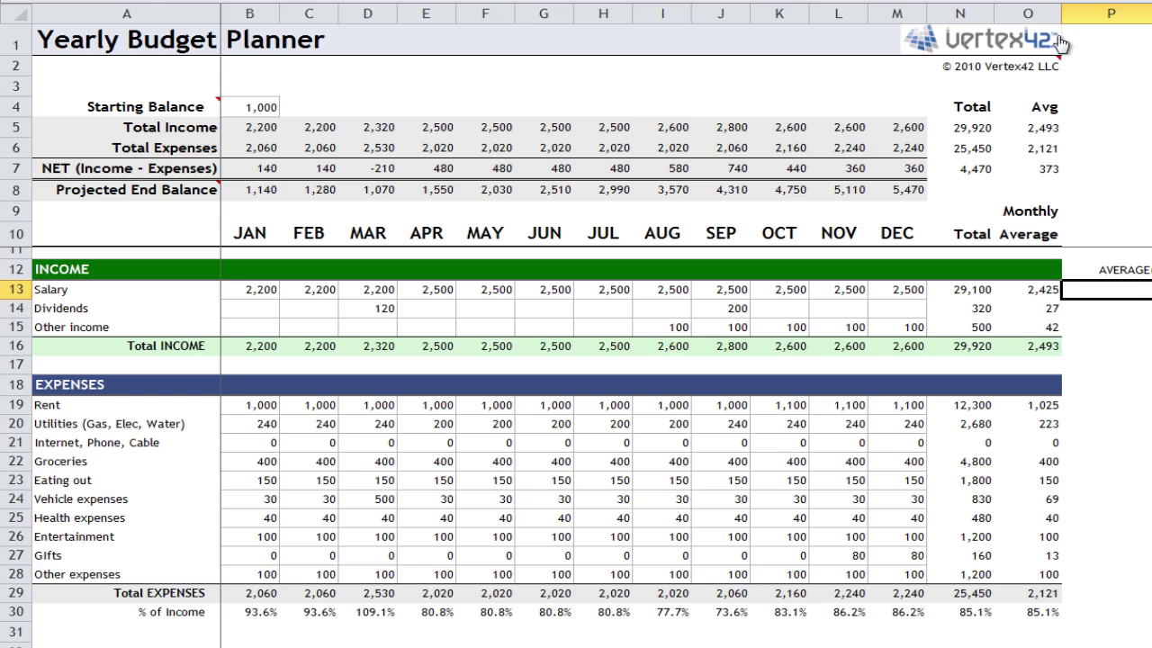
Step: Average the Salary row's monthly amounts with =average(b13:m13) in cell P13 under the AVERAGE() heading
click(1028, 11)
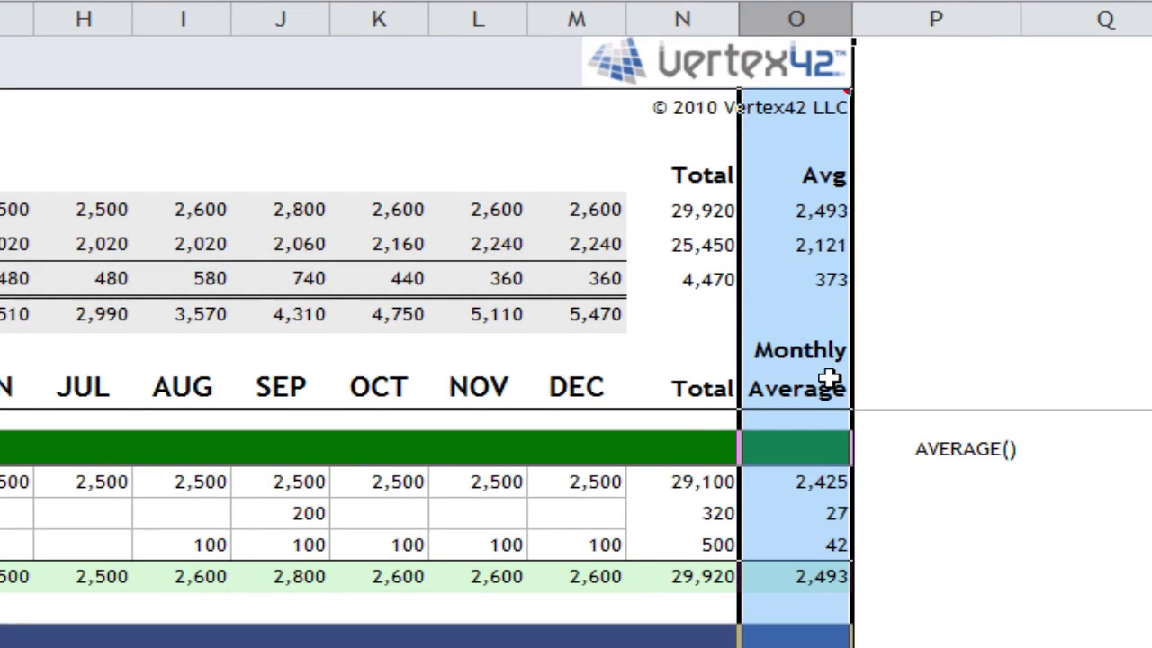
click(897, 484)
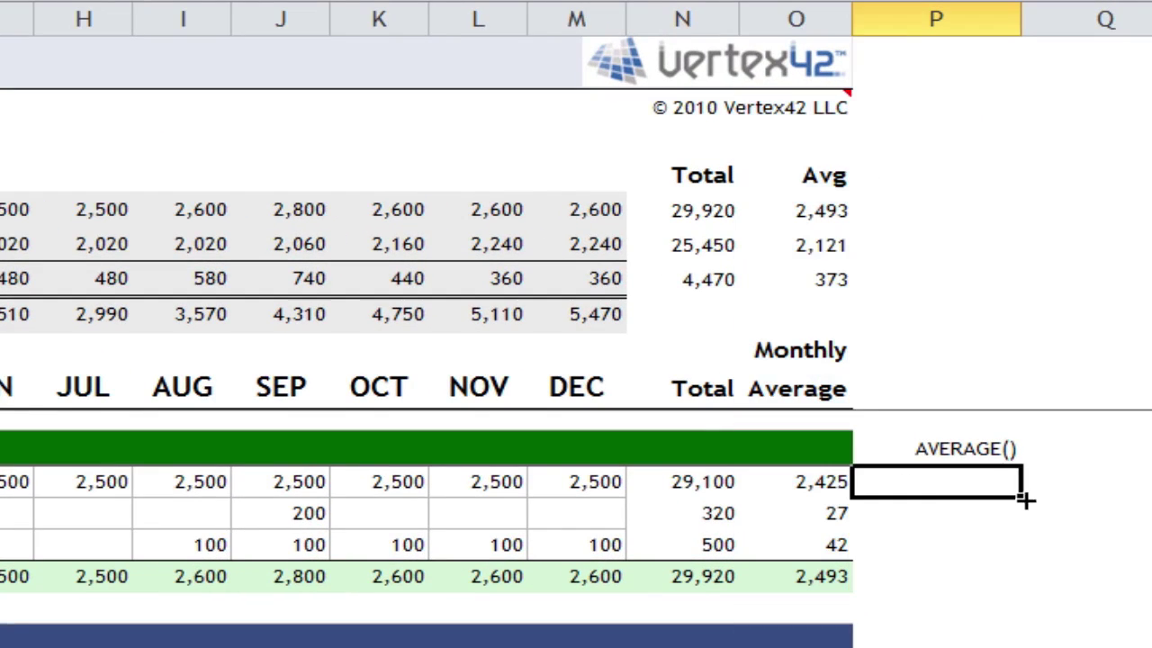
click(922, 511)
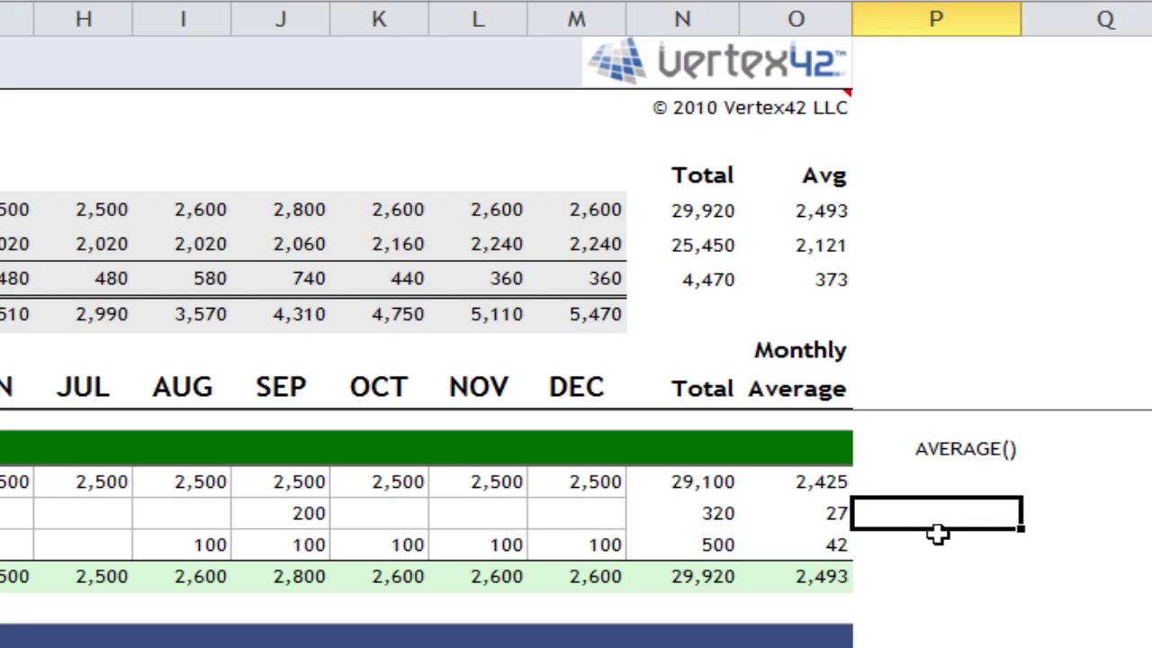
click(945, 546)
click(958, 483)
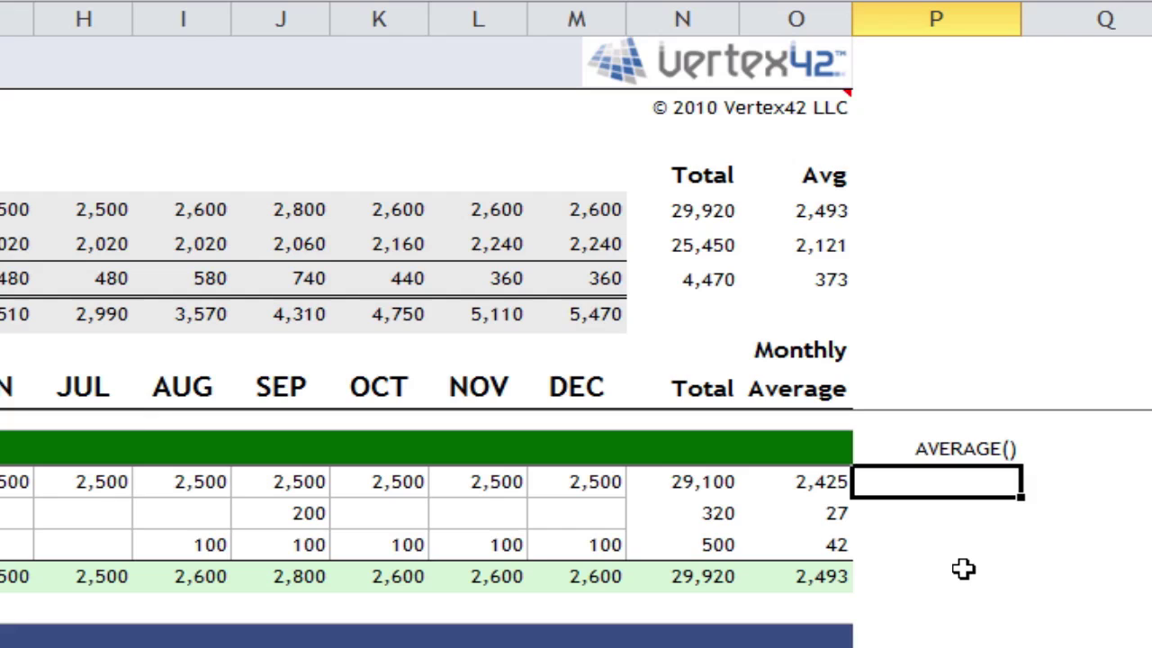
text(=a)
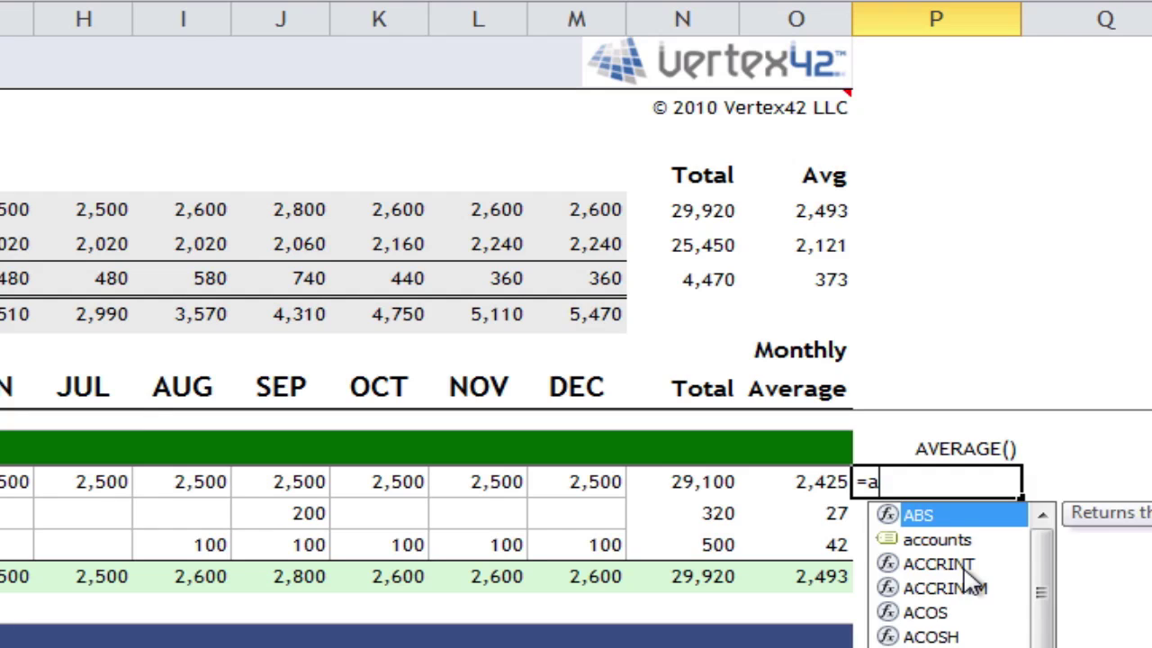
text(verage()
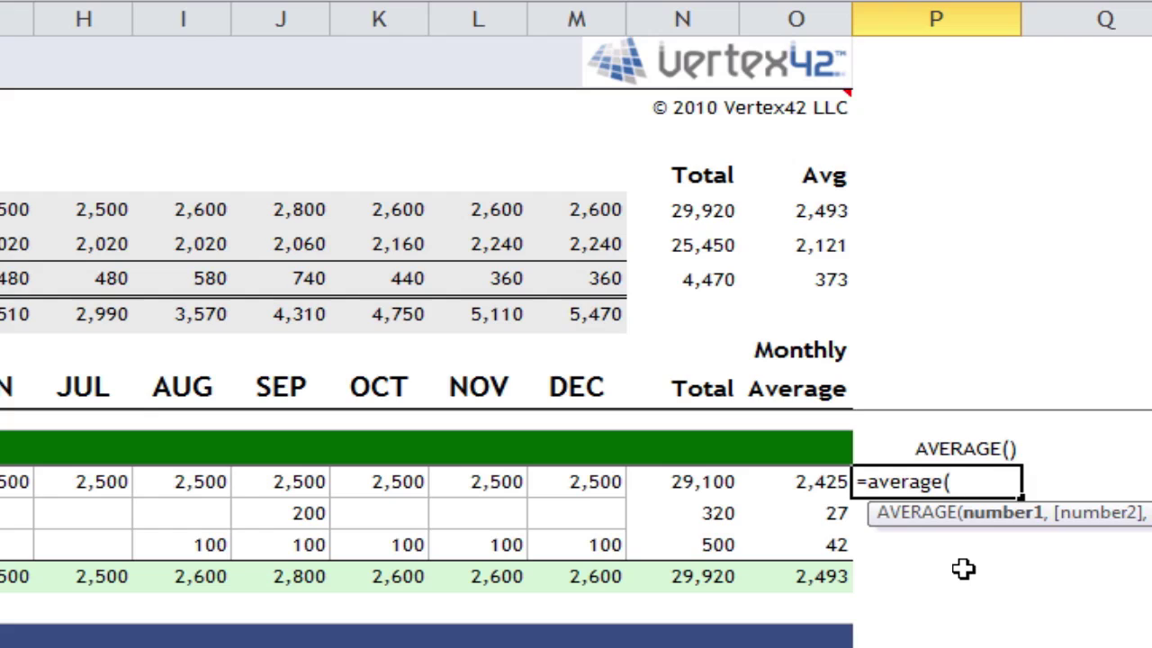
text(b13:m13))
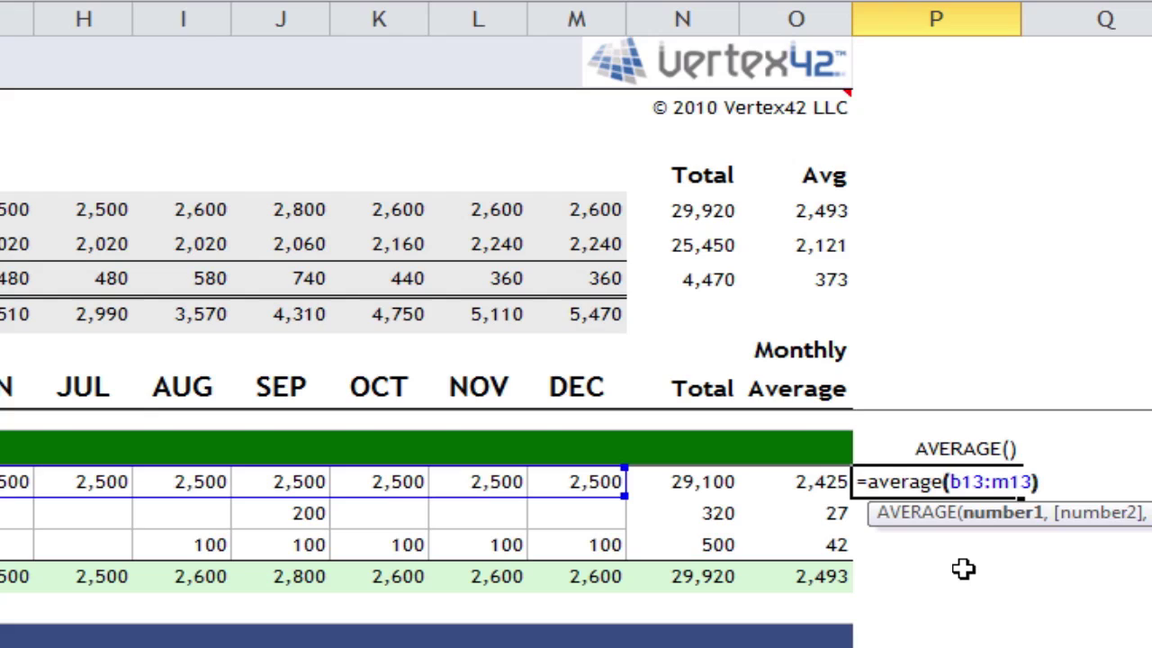
key(Return)
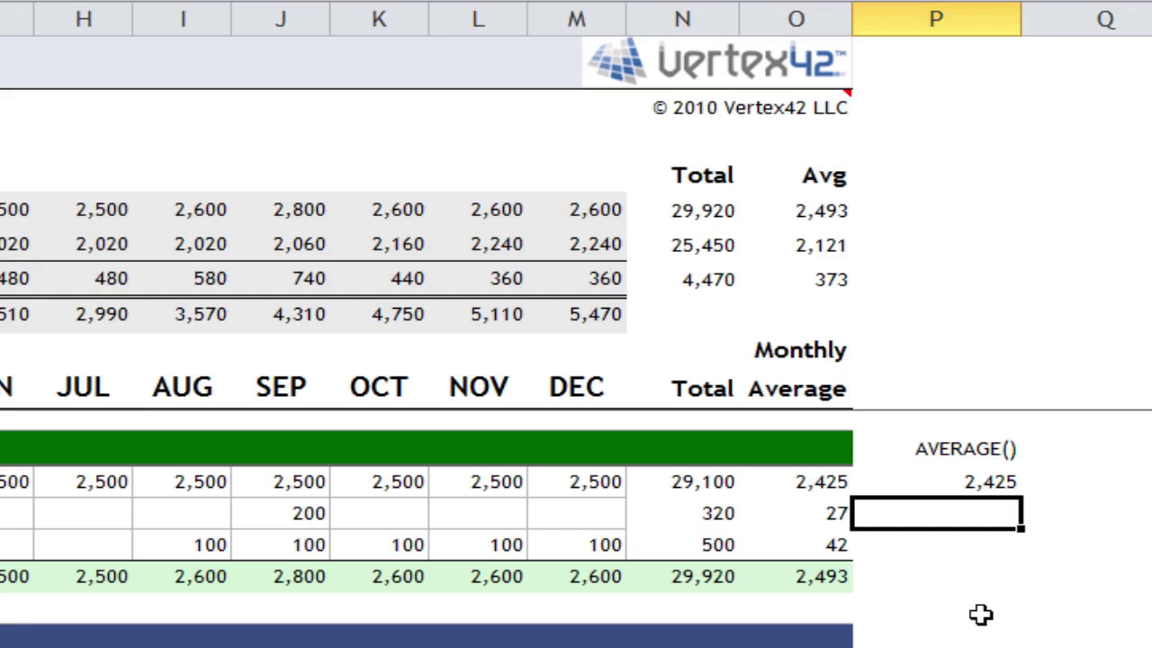
Step: Copy the AVERAGE formula from P13 down to the Dividends and Other income rows, P14 and P15
key(ctrl+d)
key(Down)
key(ctrl+d)
key(Down)
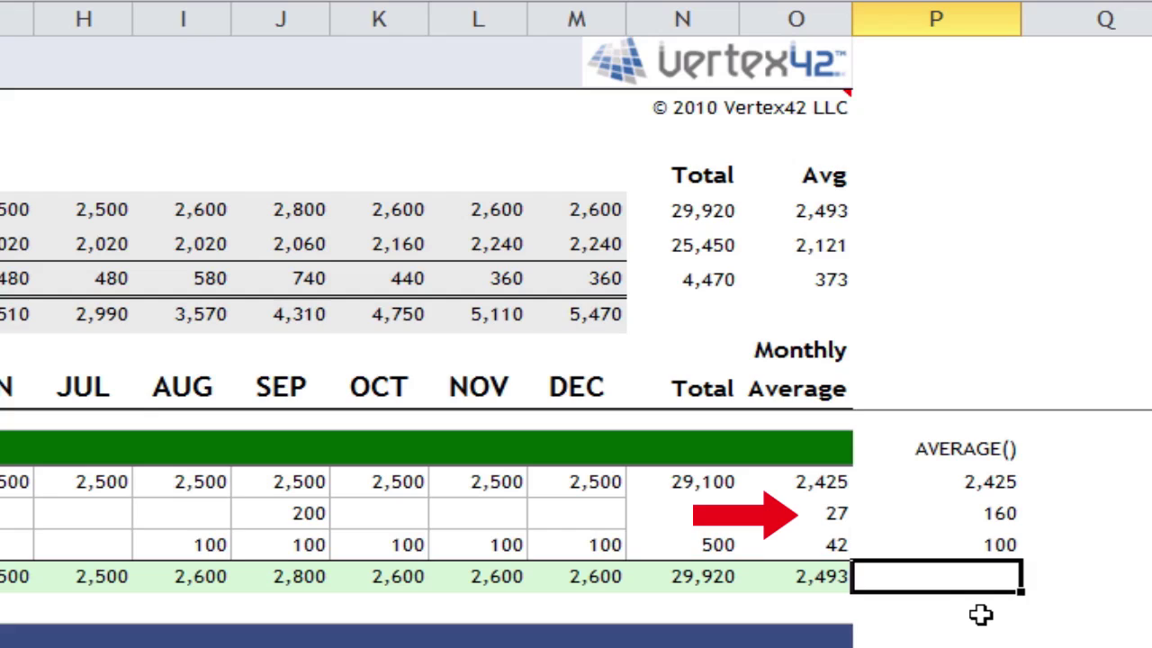
Step: Examine the Dividends row's AVERAGE formula in P14 and compare it with the Monthly Average formula in O14
key(Up)
key(Up)
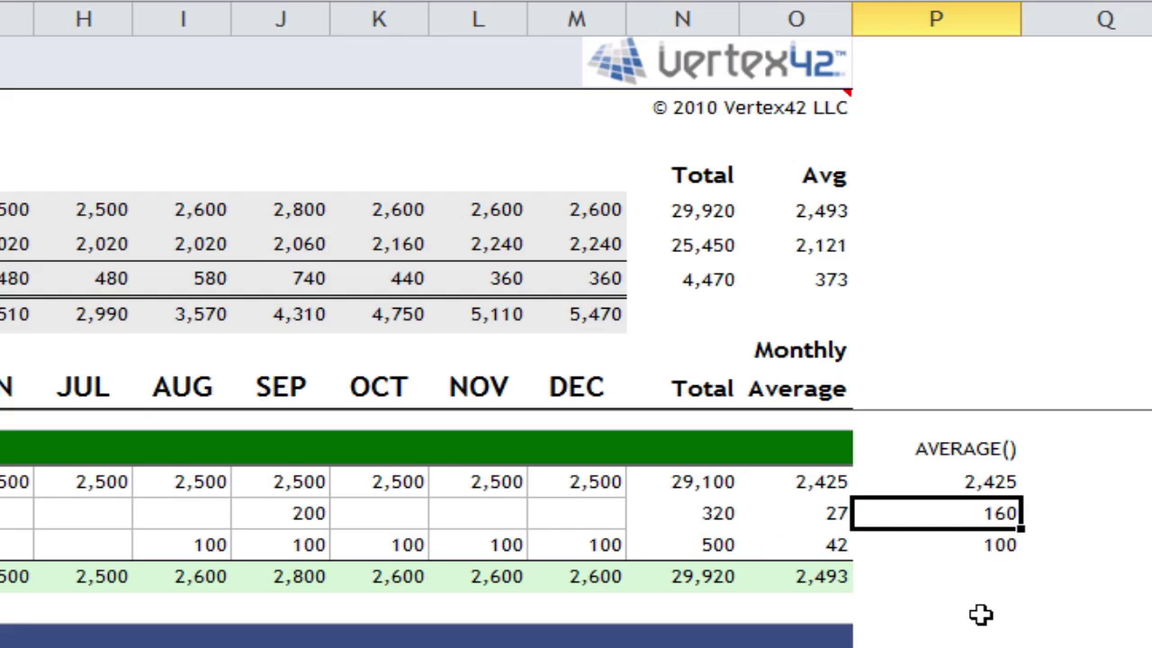
key(F2)
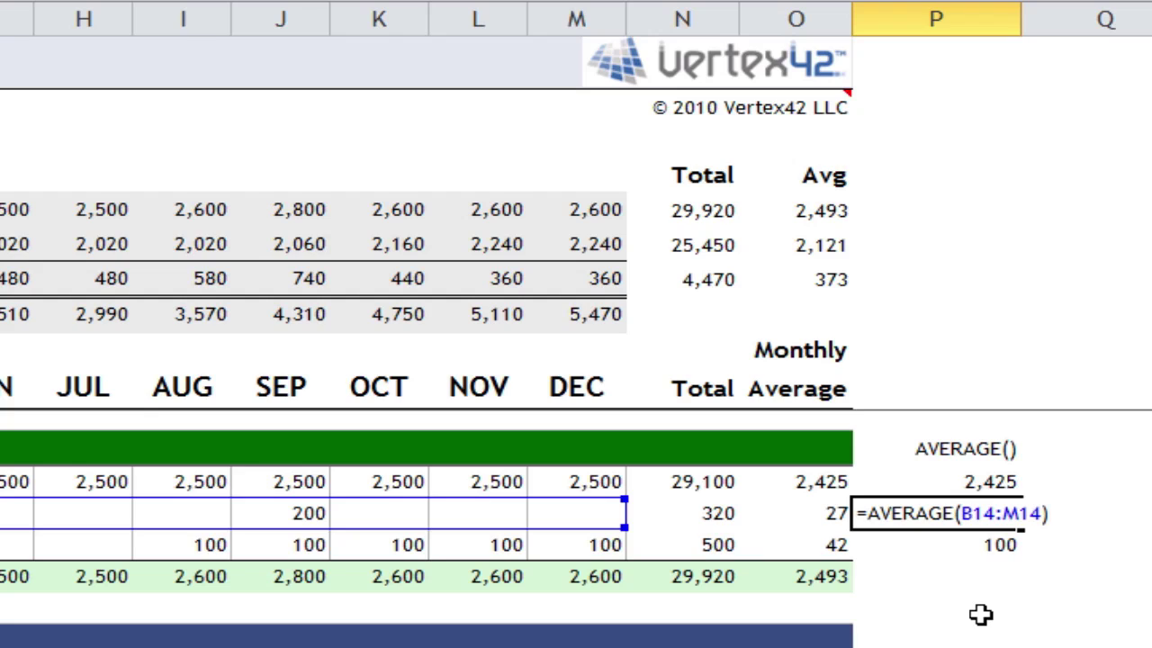
key(shift+Tab)
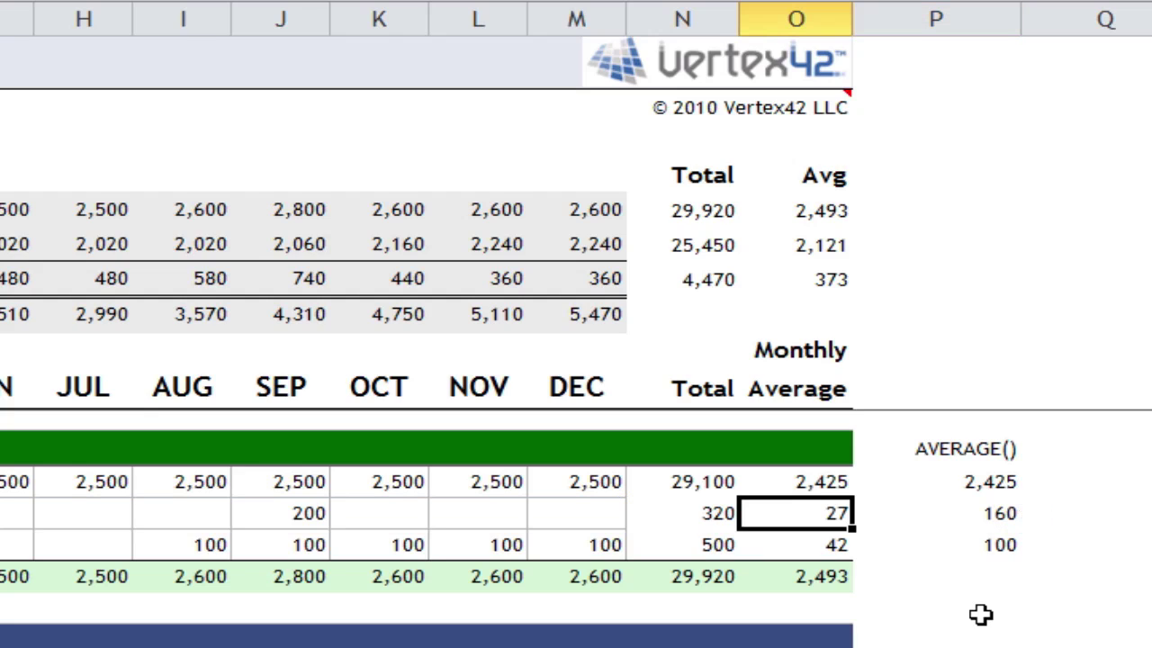
key(F2)
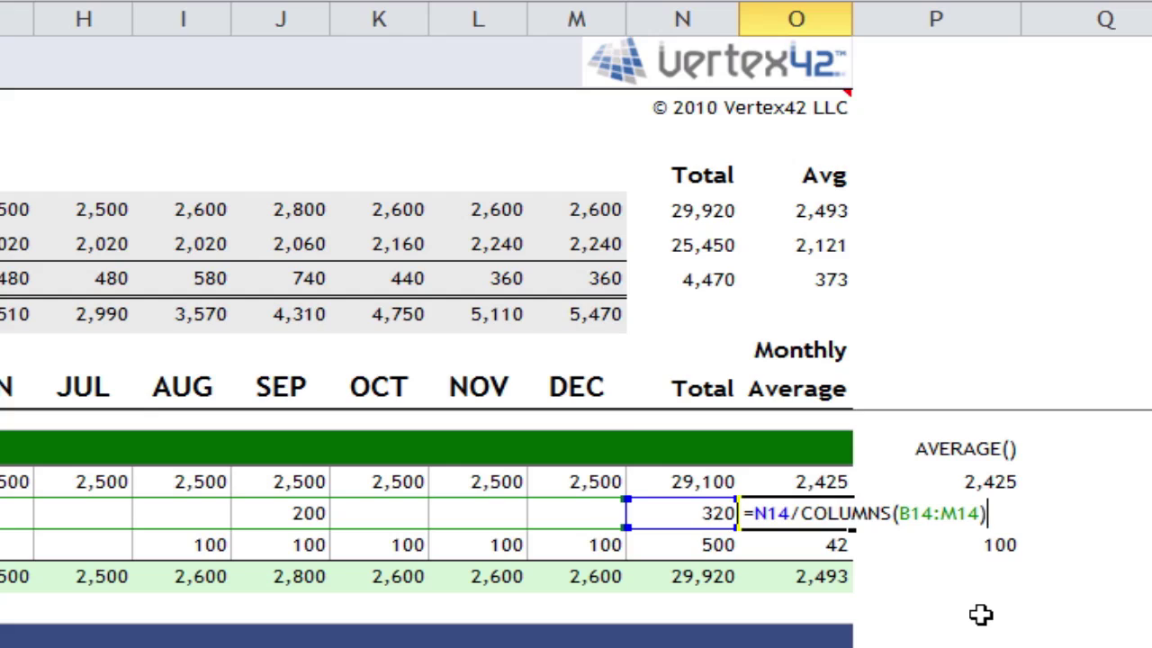
key(ctrl+Return)
key(Right)
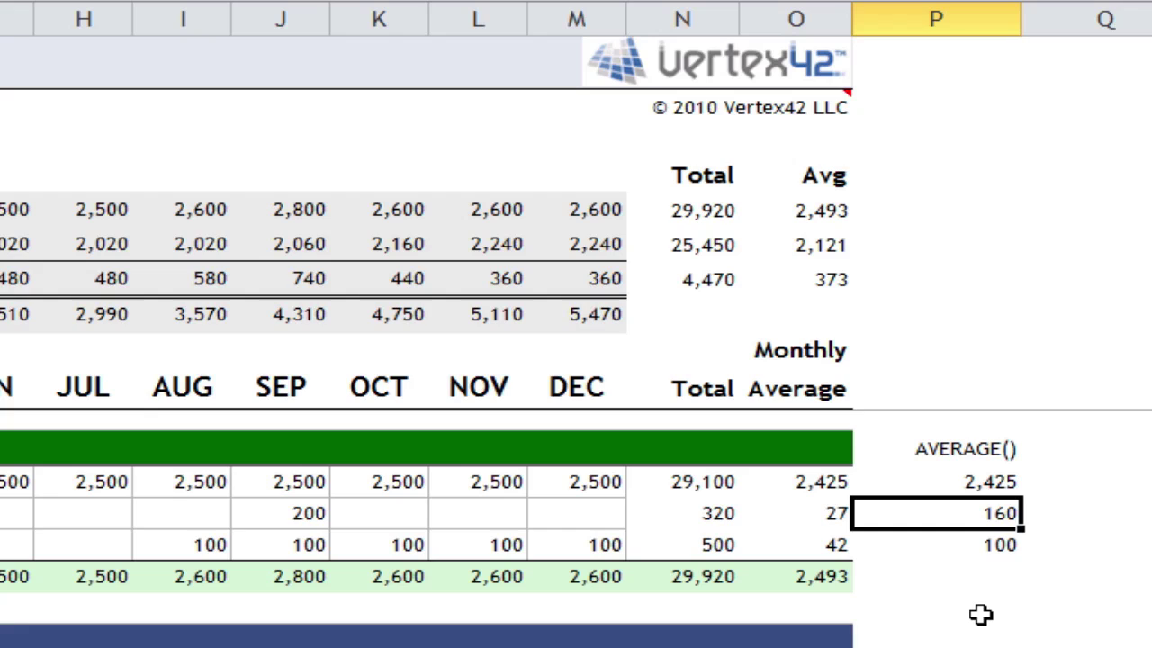
key(F2)
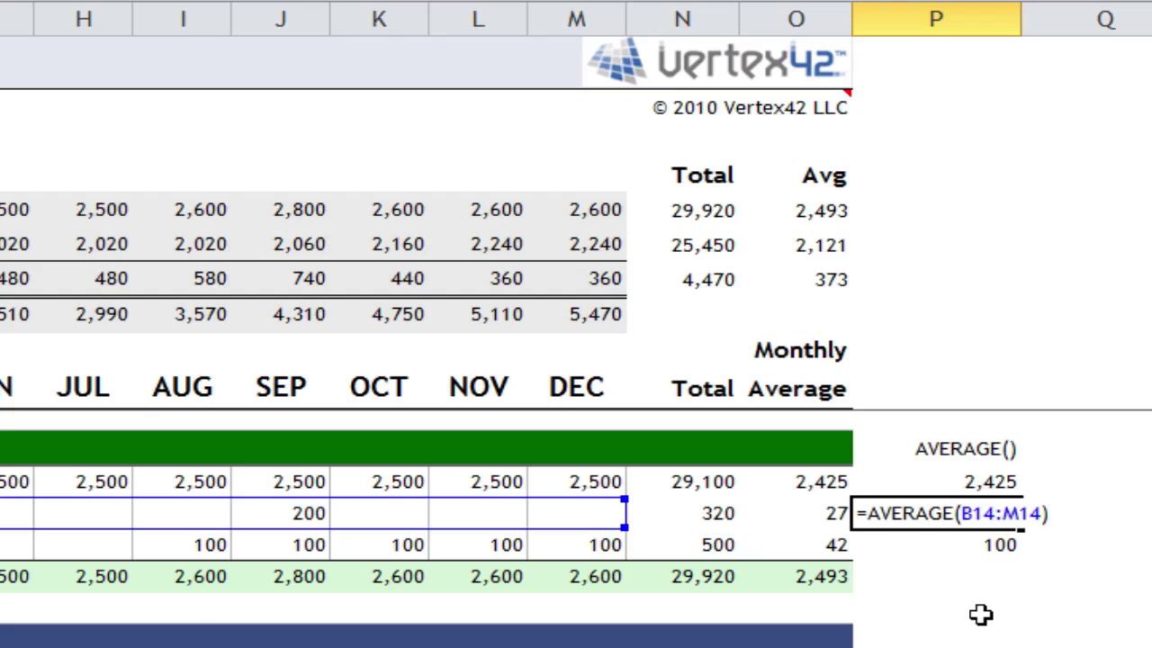
key(ctrl+Return)
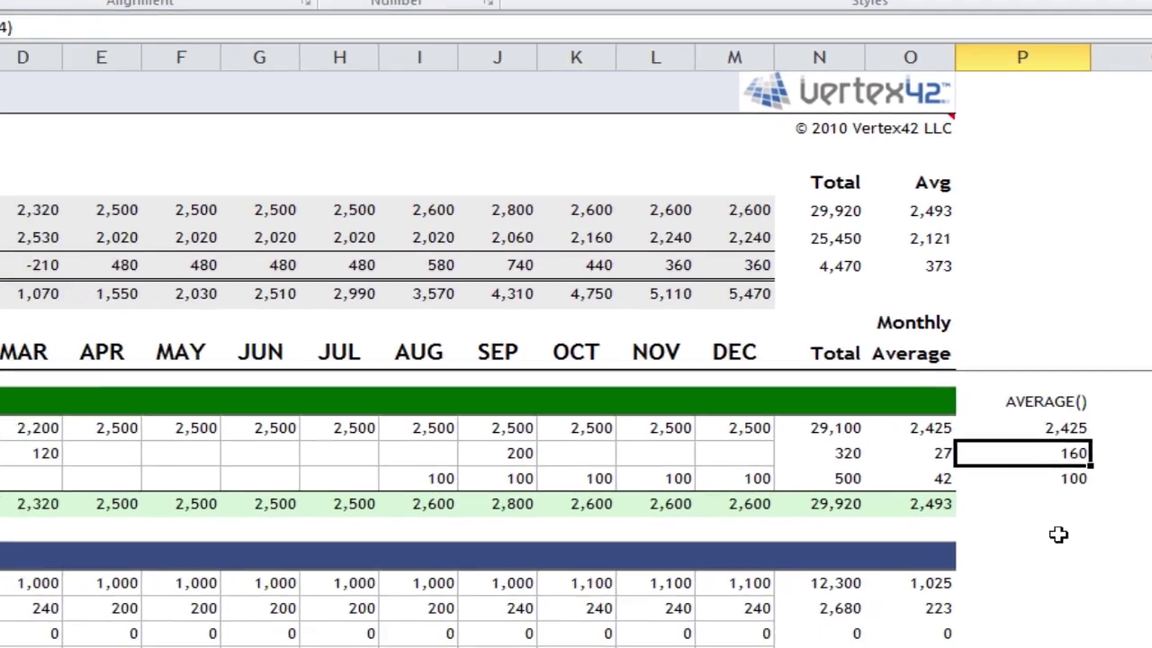
Step: Fill the blank monthly cells of the Dividends row, B14:M14, with 0 using Go To Special with Blanks, and check the average in P14
key(Left)
key(Left)
key(Left)
key(Left)
key(Left)
key(Left)
key(Left)
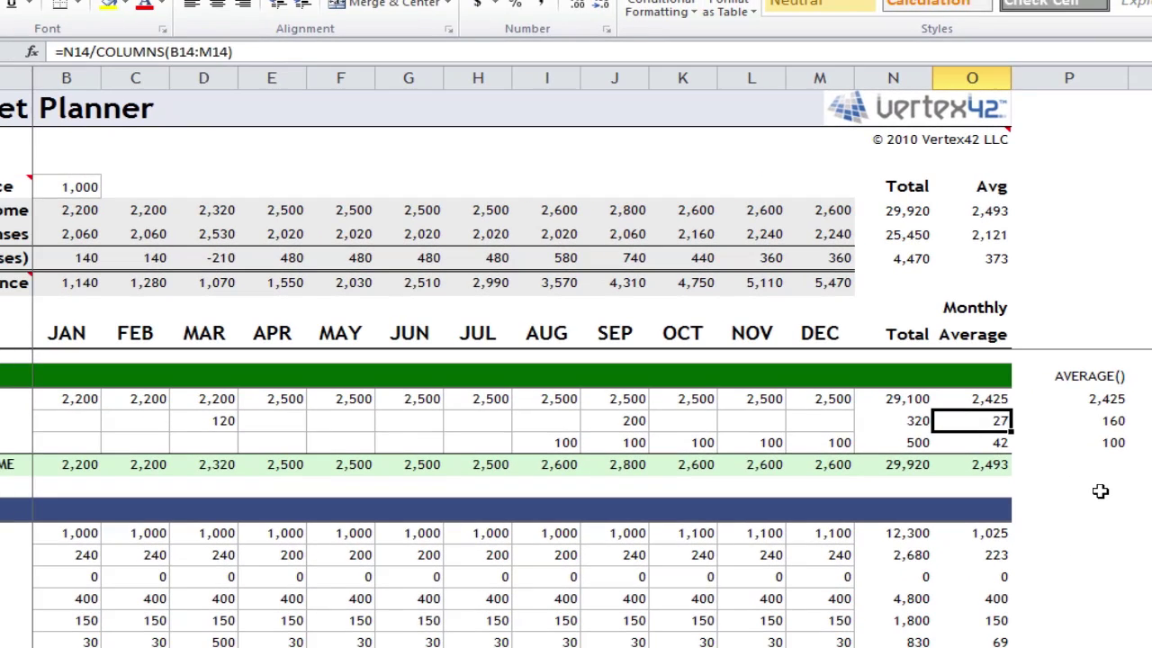
key(Left)
key(Left)
key(Left)
key(Left)
key(Left)
key(Left)
key(Left)
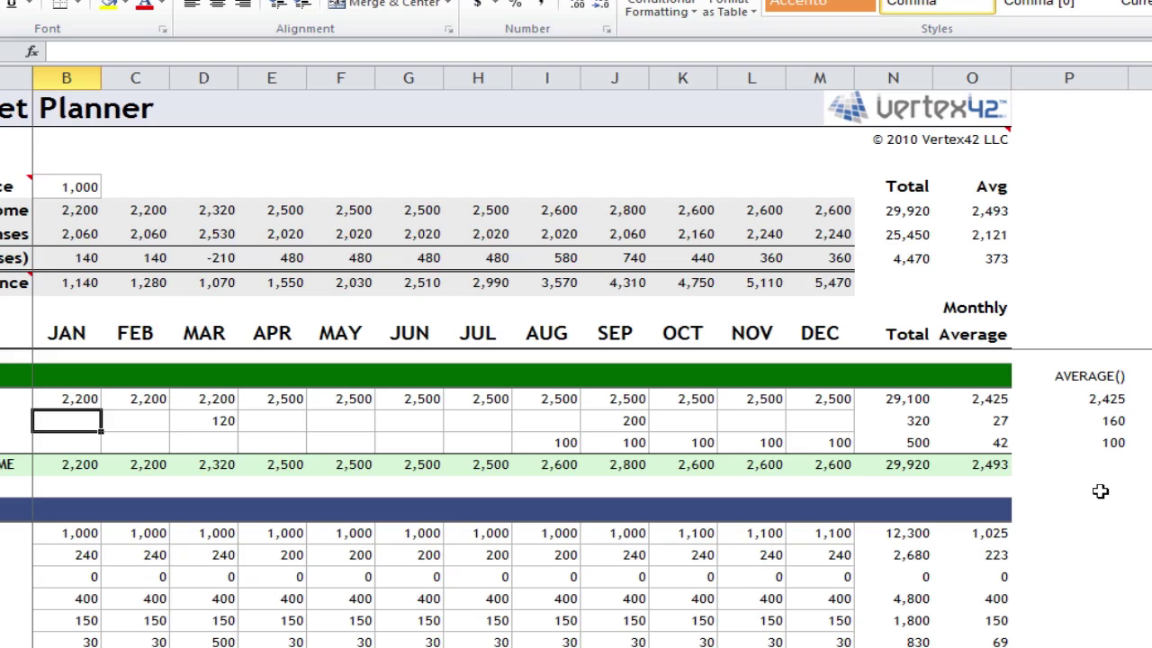
shift+click(837, 424)
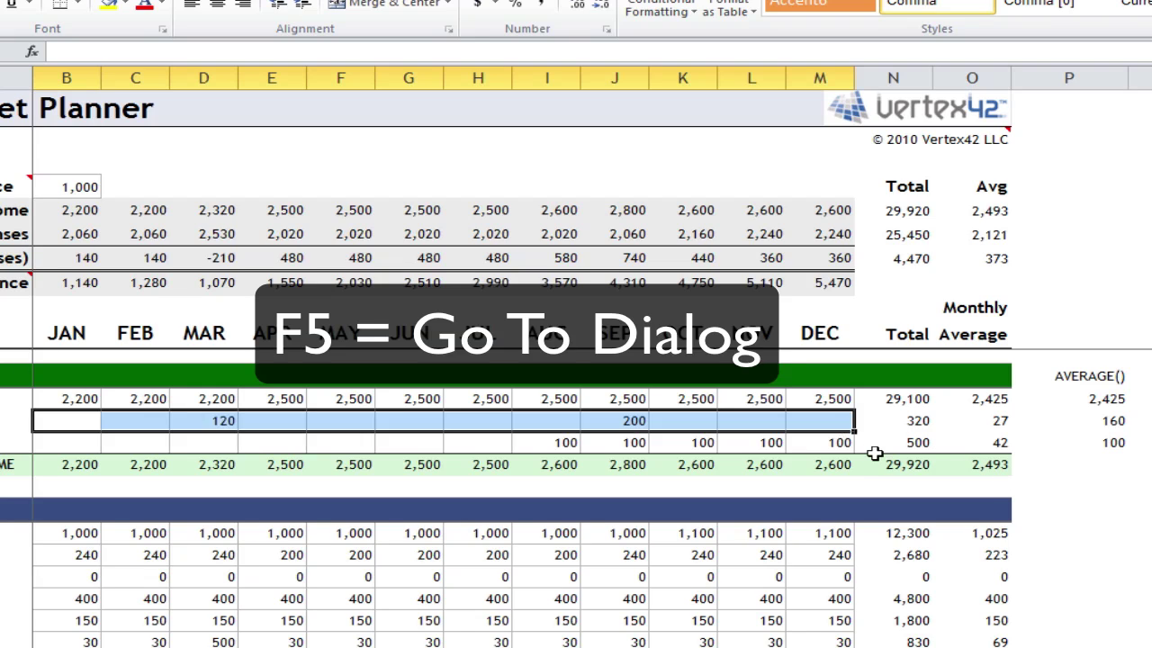
key(F5)
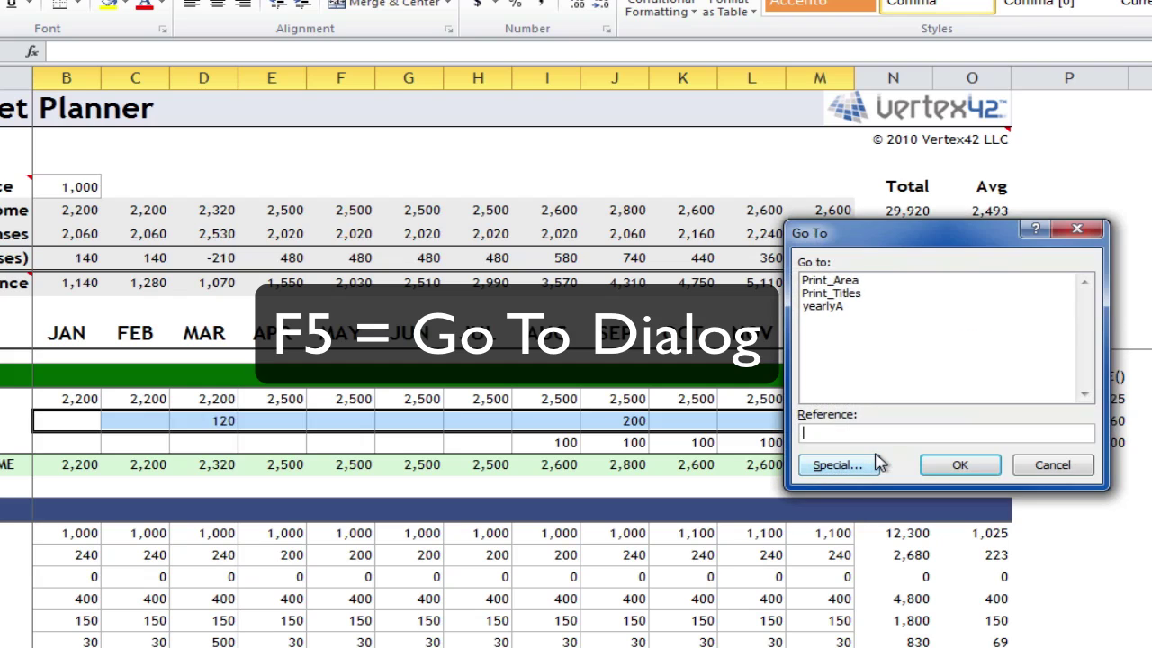
click(878, 464)
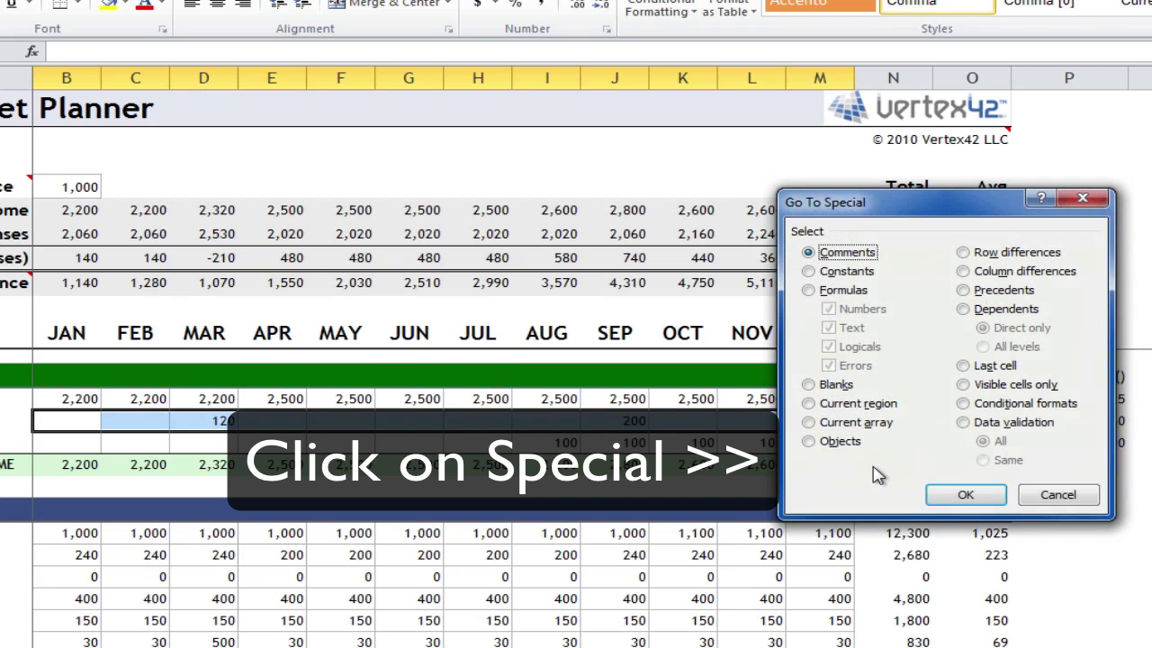
click(837, 385)
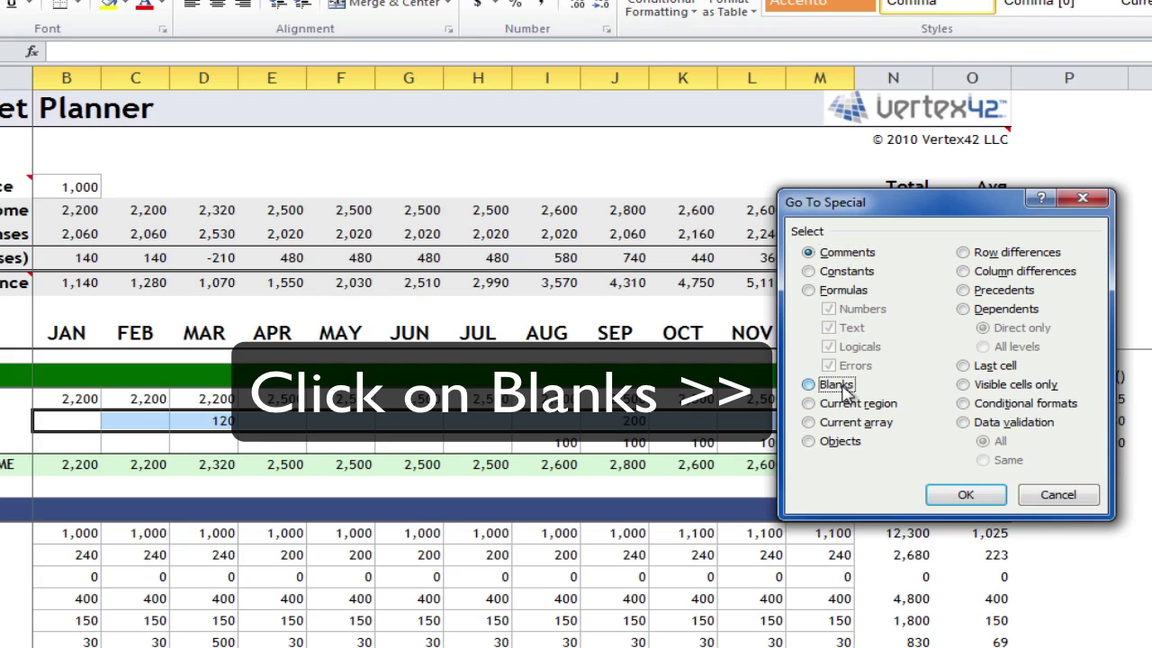
click(1001, 495)
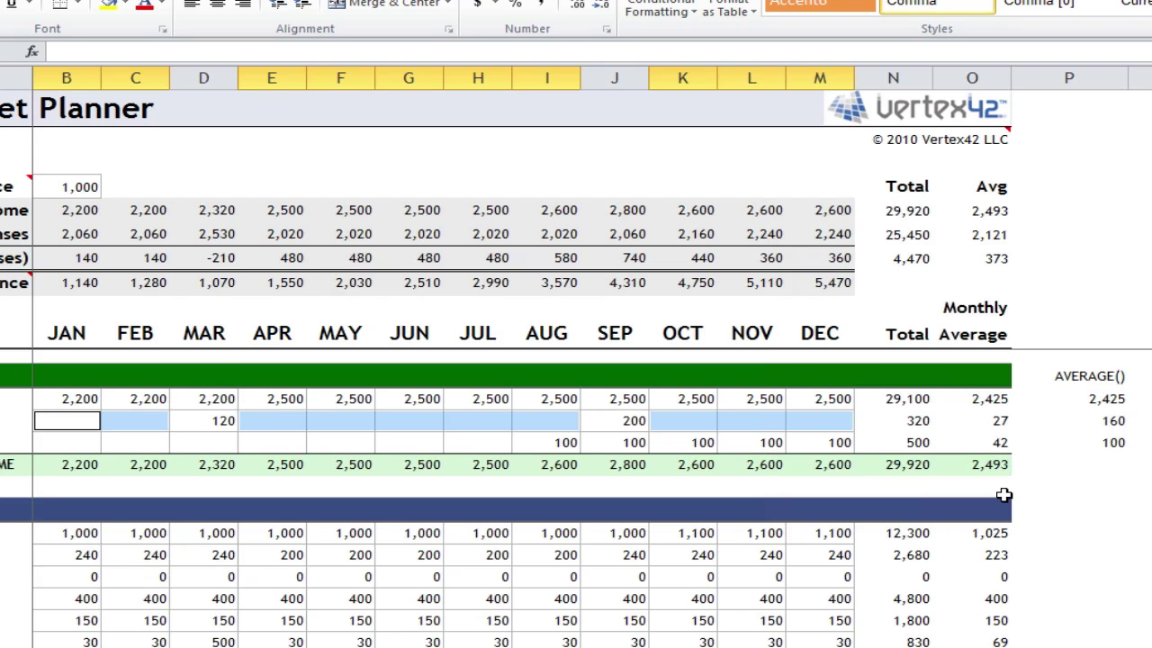
text(0)
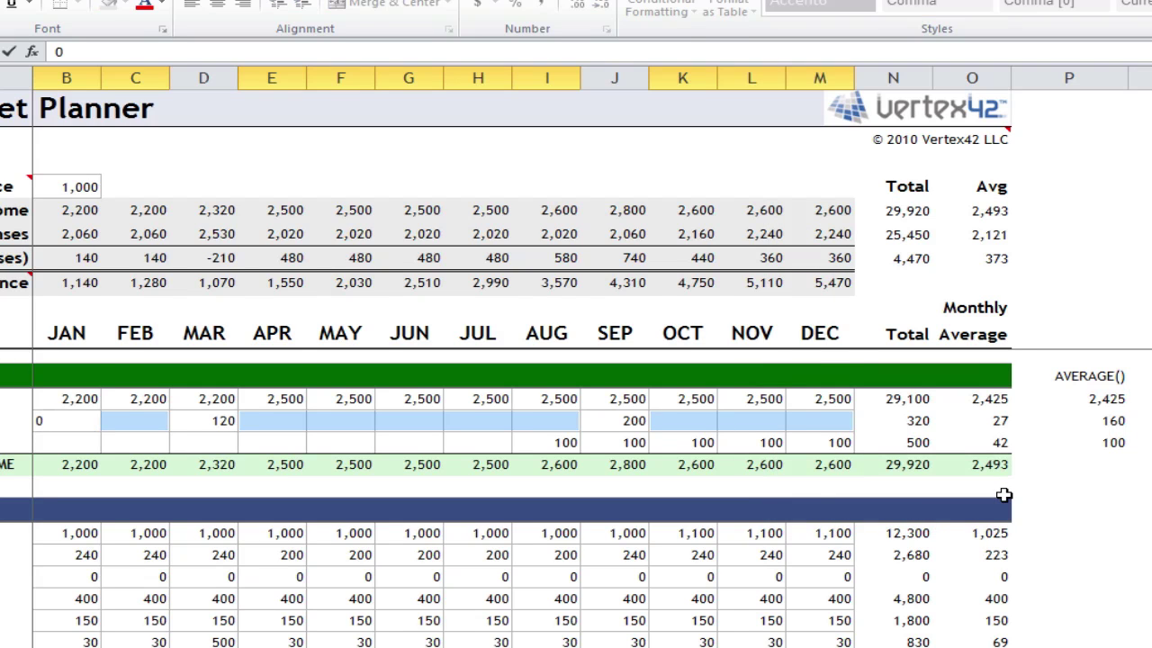
key(ctrl+Return)
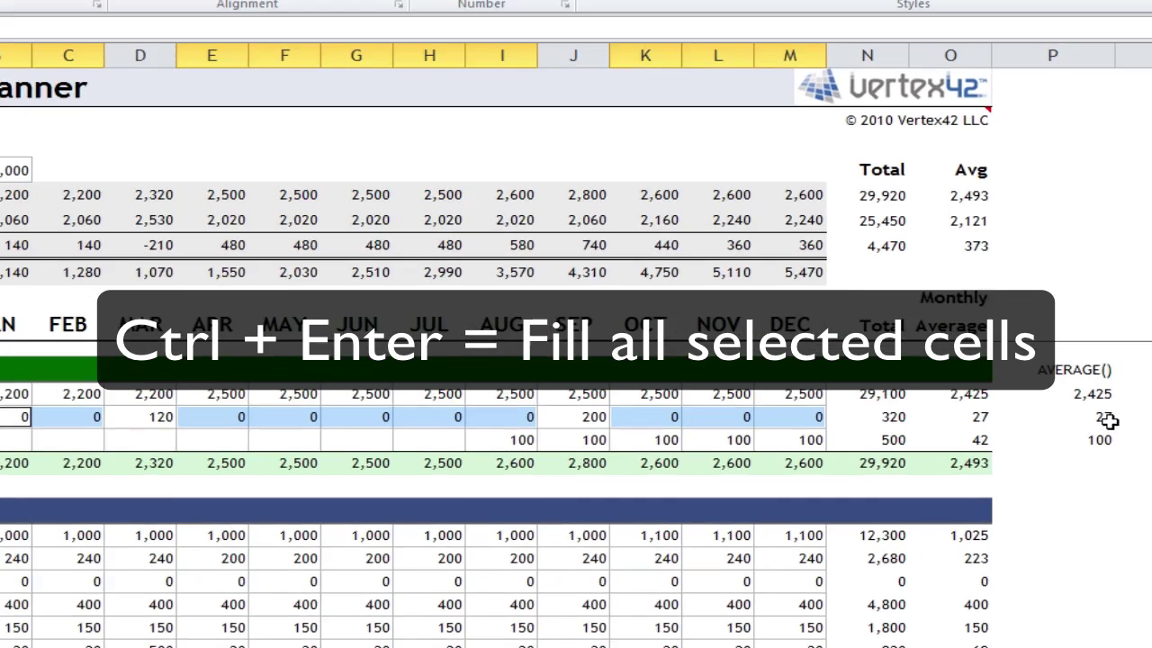
click(1107, 420)
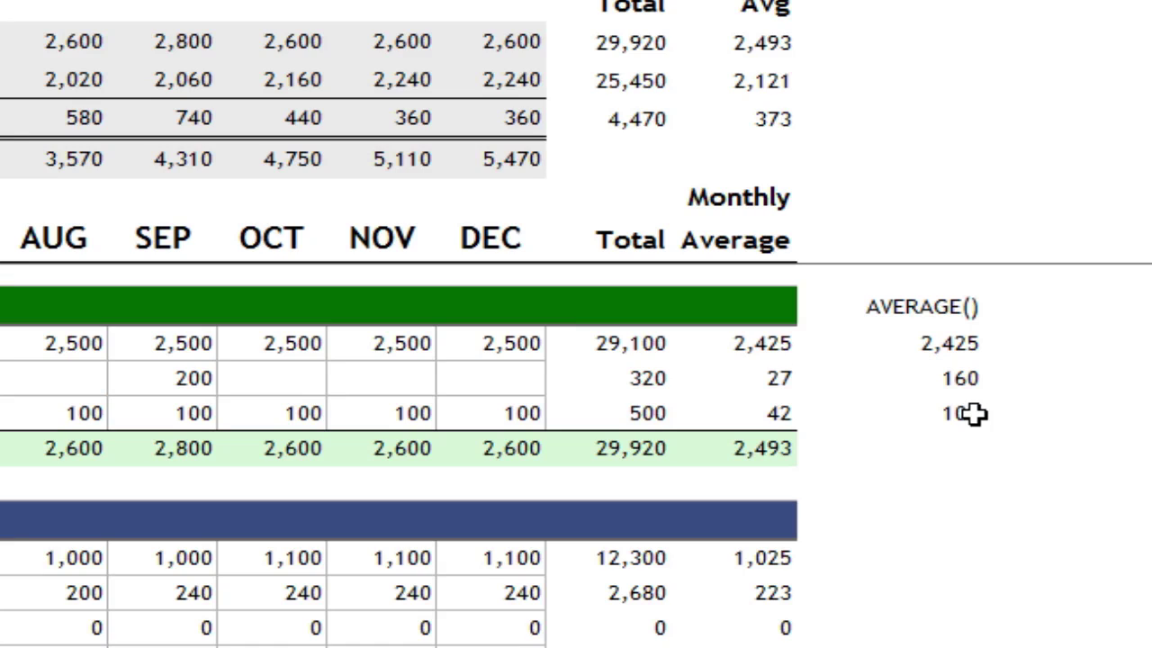
click(968, 380)
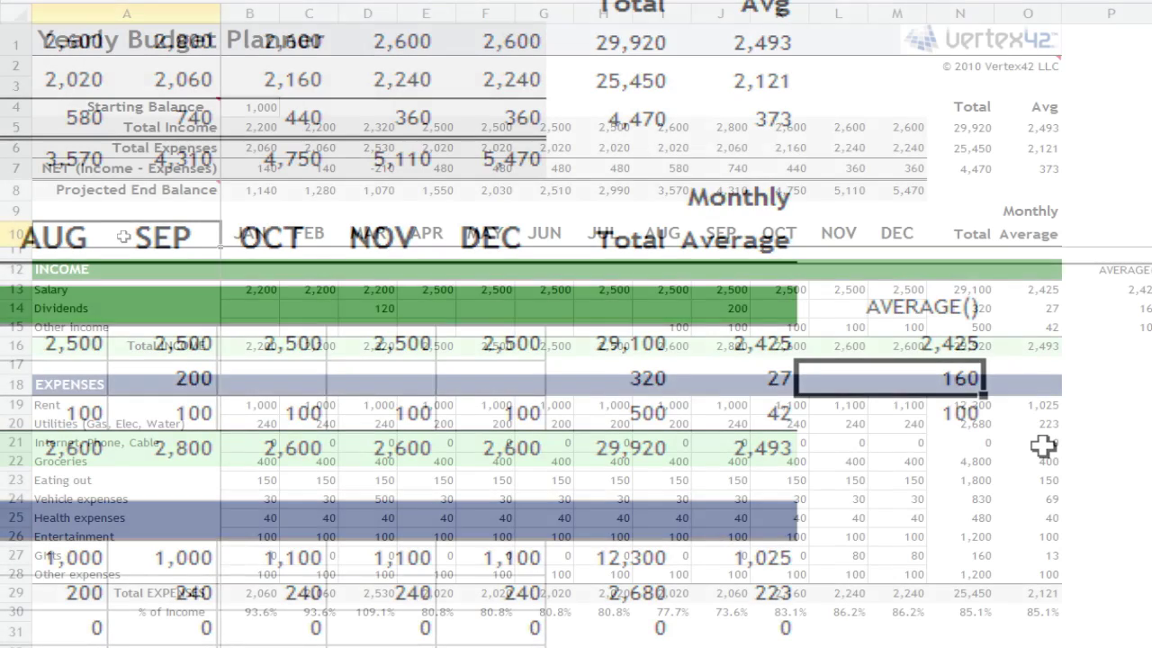
Step: Select the Salary row's monthly amounts, B13:M13, and examine the status bar's Average, Count and Sum along with its customization options
click(123, 236)
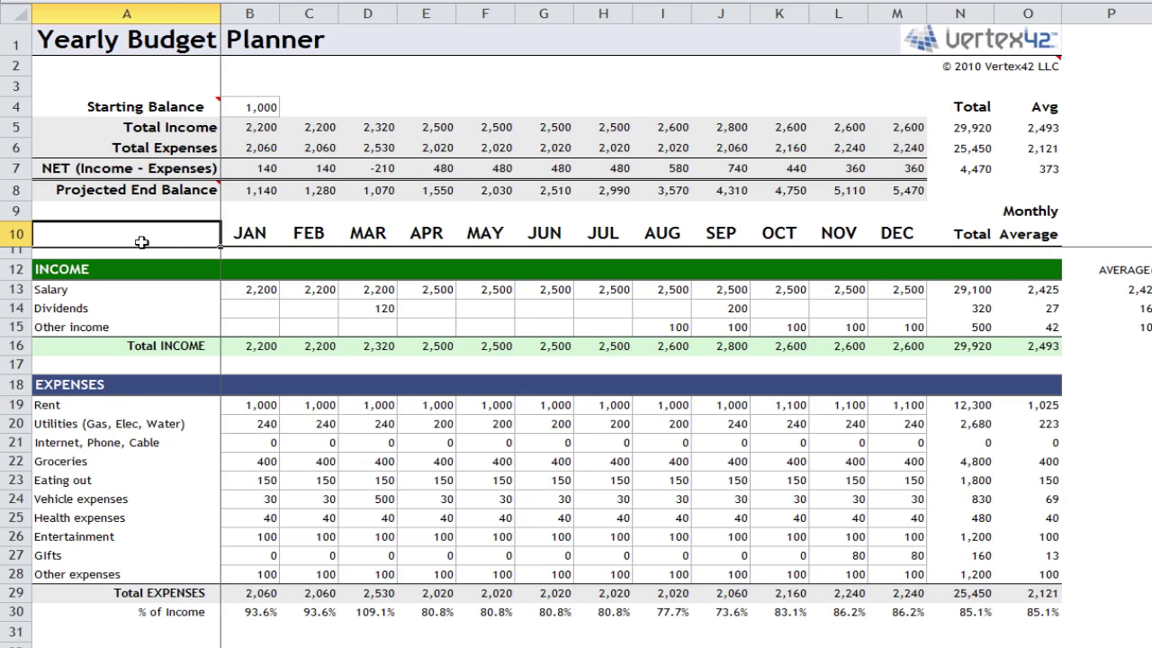
drag(240, 292, 912, 288)
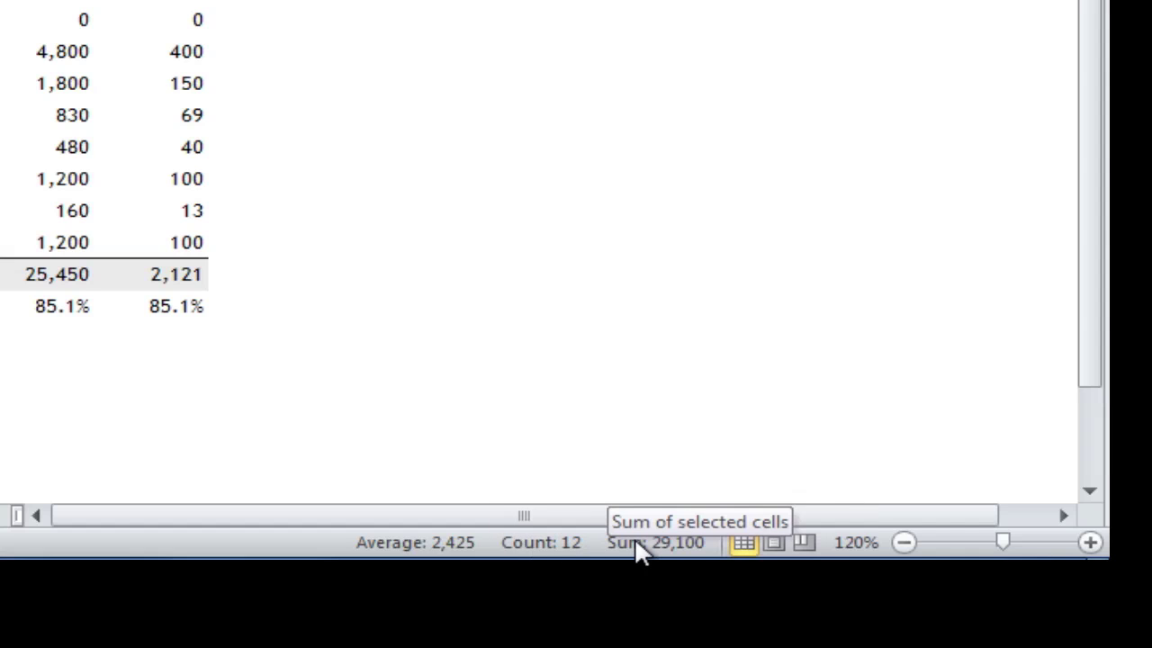
right_click(635, 543)
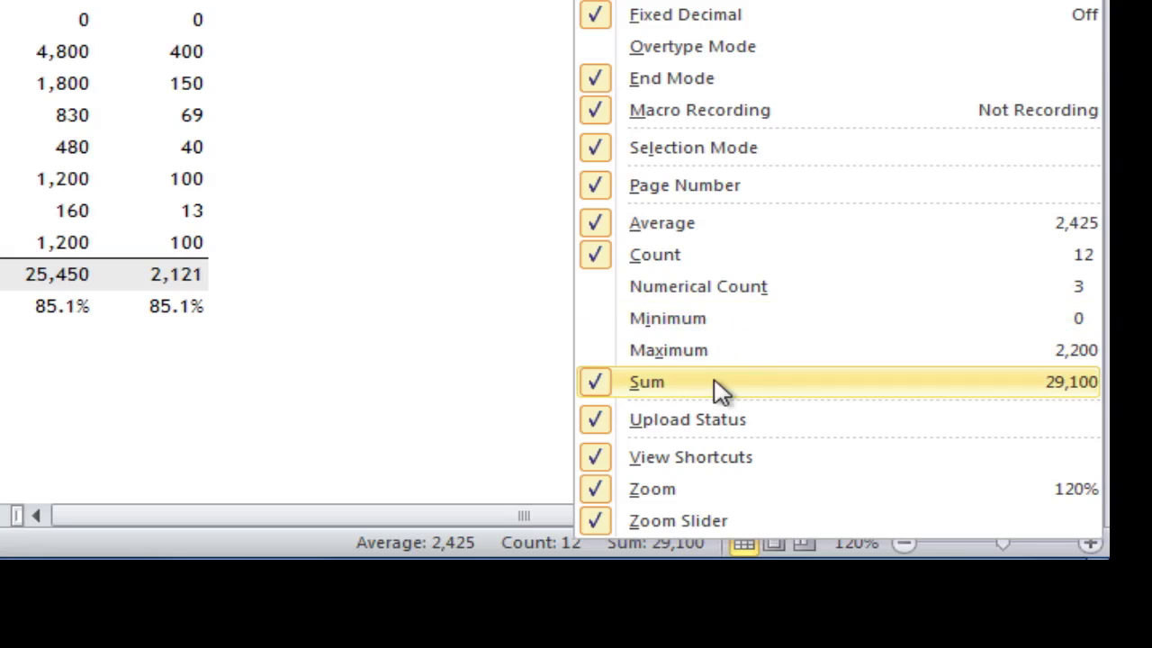
key(Escape)
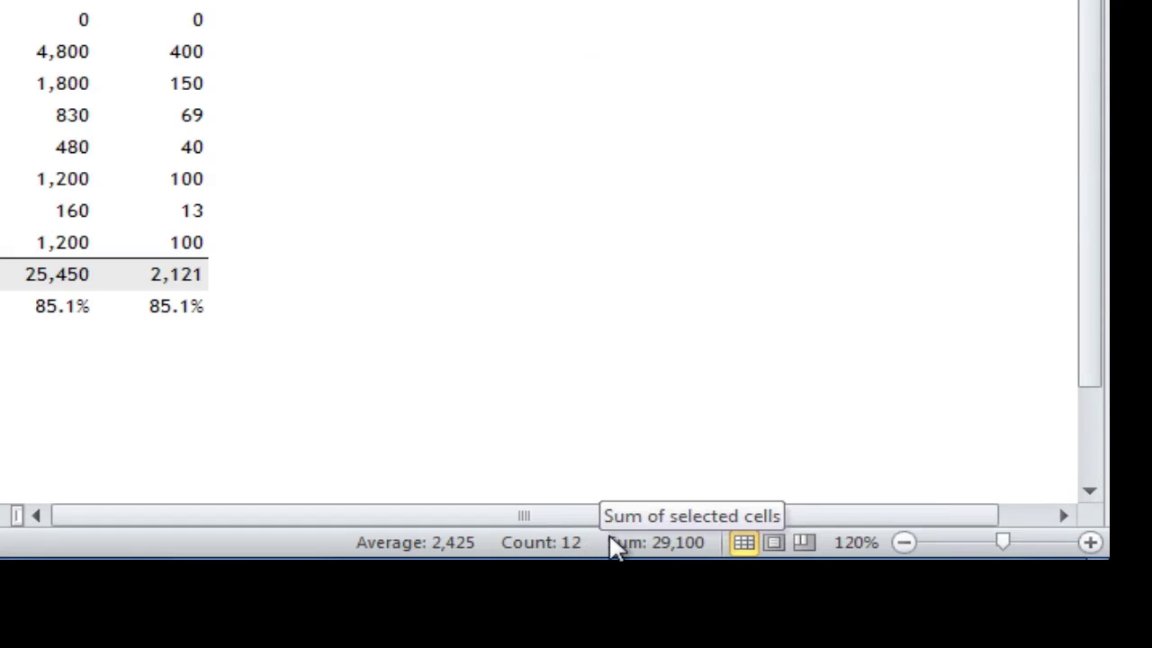